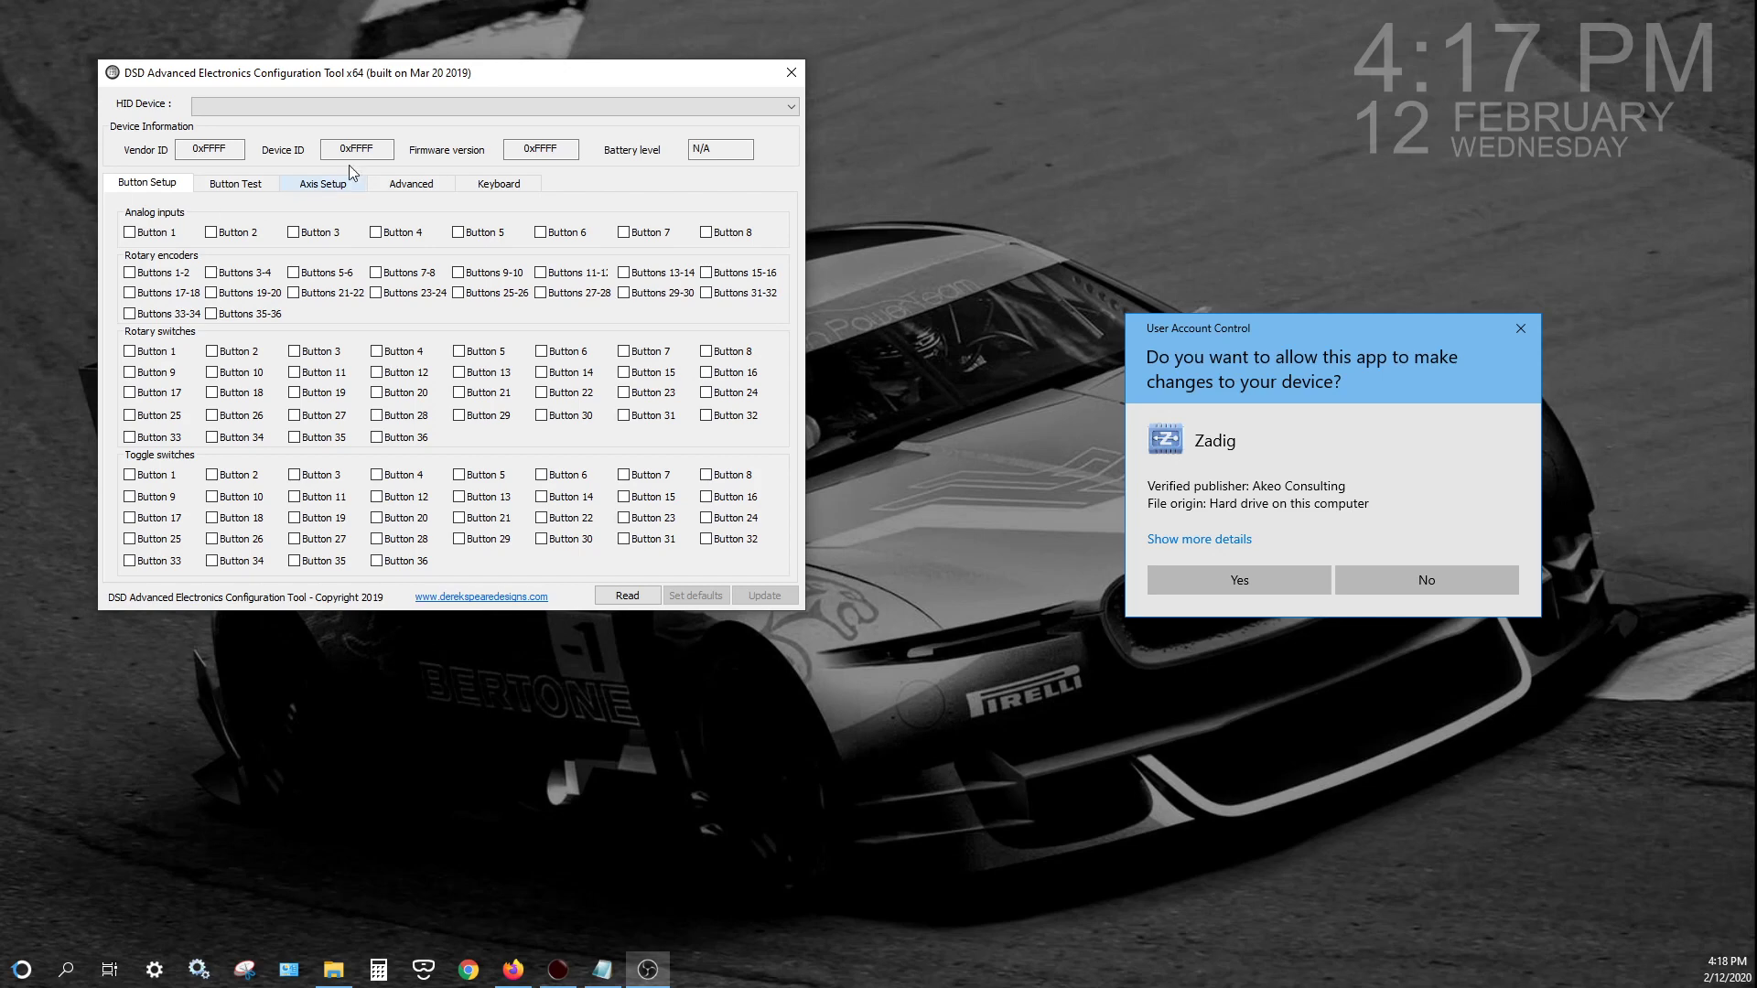
Step: Allow Zadig to make changes to the device and place its window beside the DSD configuration tool
{"action": "mouse_move", "coordinate": [269, 75]}
{"action": "left_mouse_down"}
{"action": "mouse_move", "coordinate": [370, 7]}
{"action": "mouse_move", "coordinate": [296, 12]}
{"action": "mouse_move", "coordinate": [275, 107]}
{"action": "left_mouse_up"}
{"action": "left_click_drag", "start_coordinate": [73, 41], "coordinate": [466, 178]}
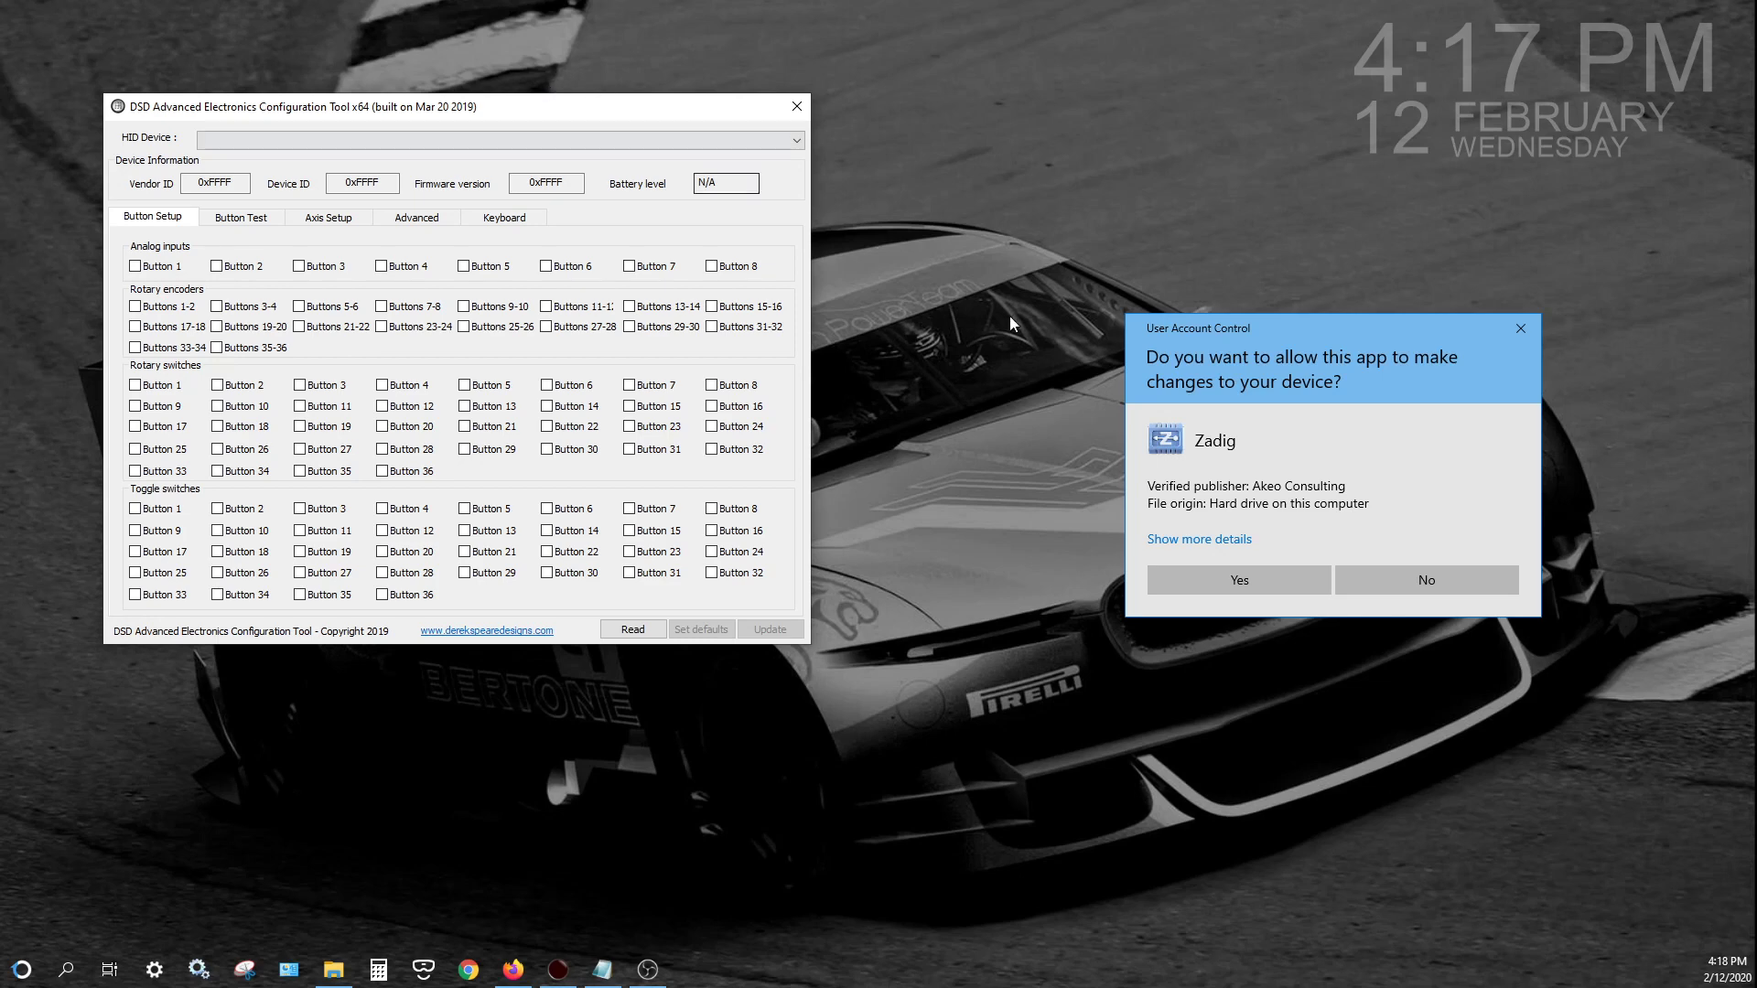
{"action": "left_click_drag", "start_coordinate": [1415, 329], "coordinate": [1213, 277]}
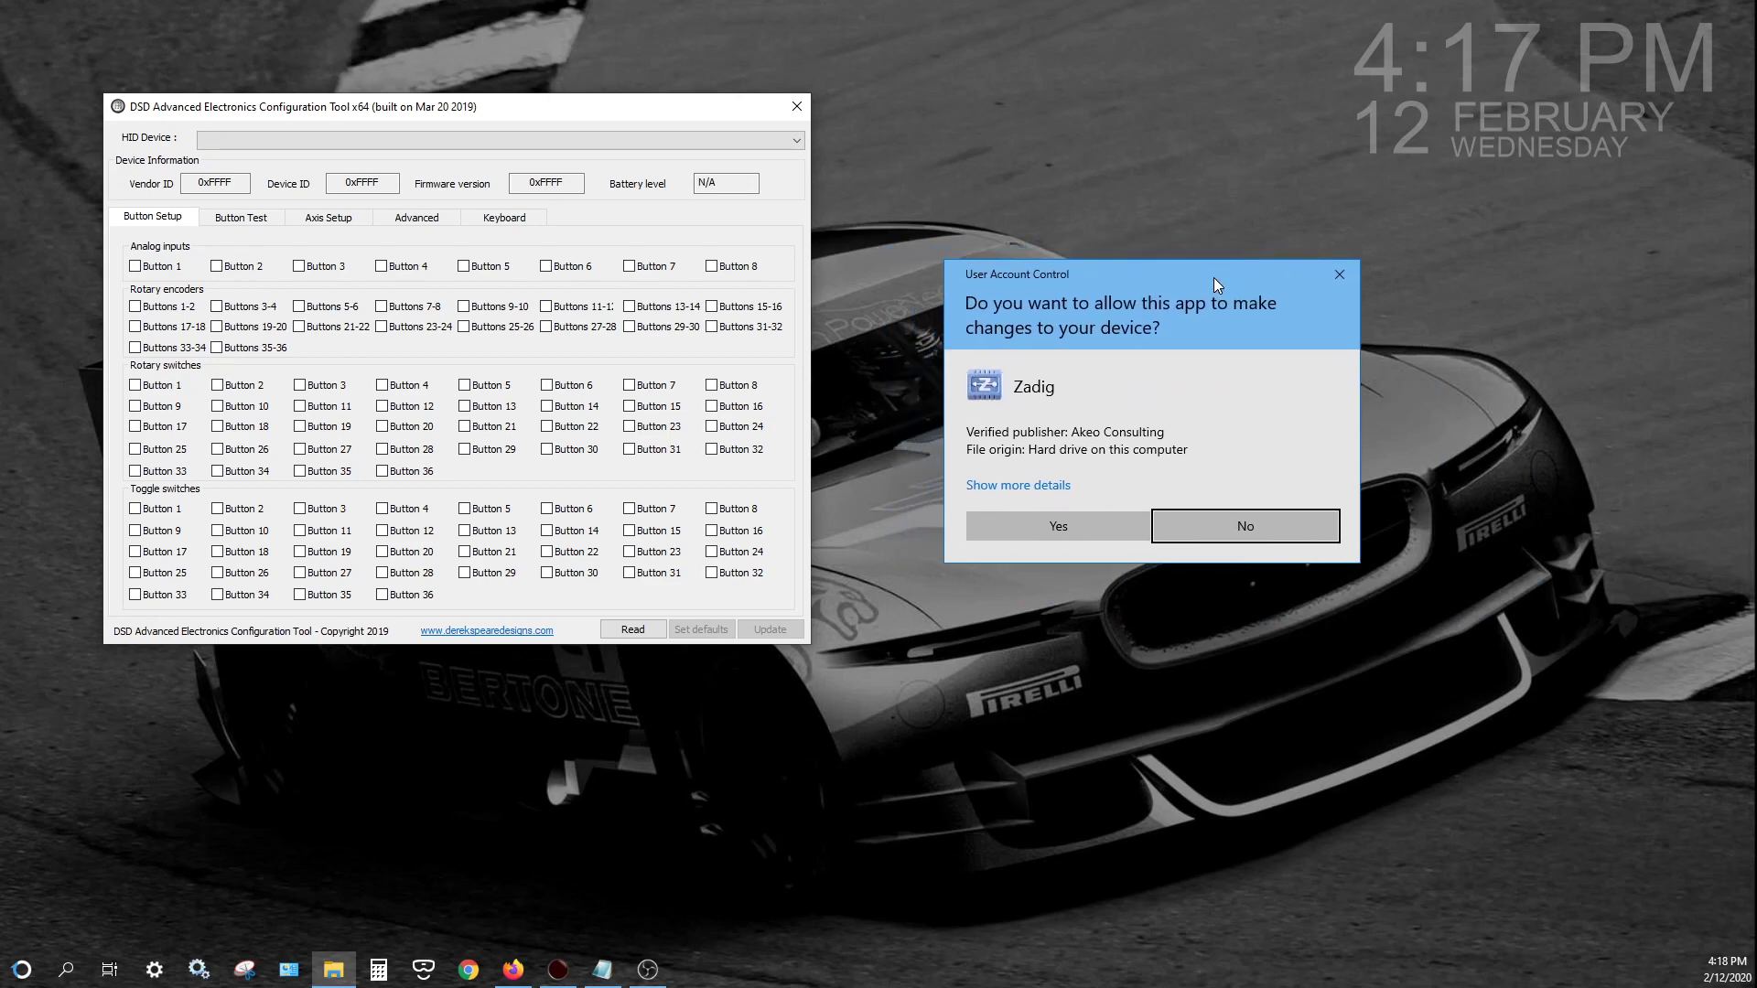
{"action": "left_click", "coordinate": [1105, 527]}
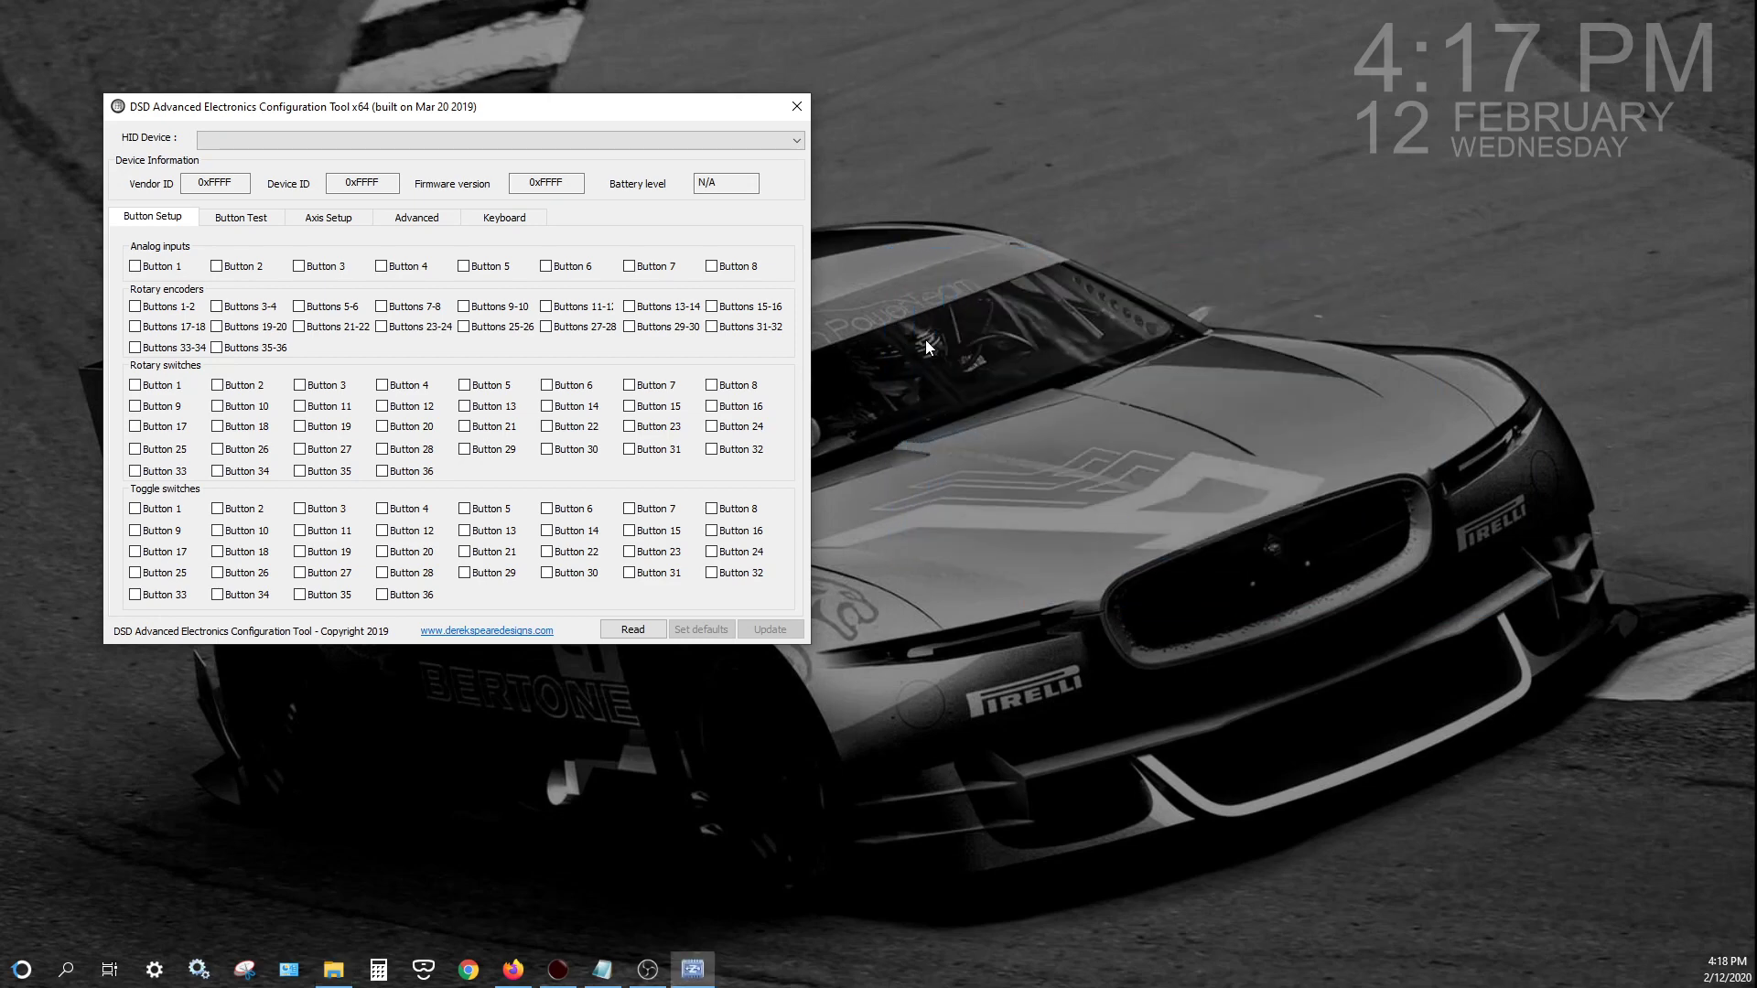
{"action": "left_click_drag", "start_coordinate": [0, 370], "coordinate": [1102, 251]}
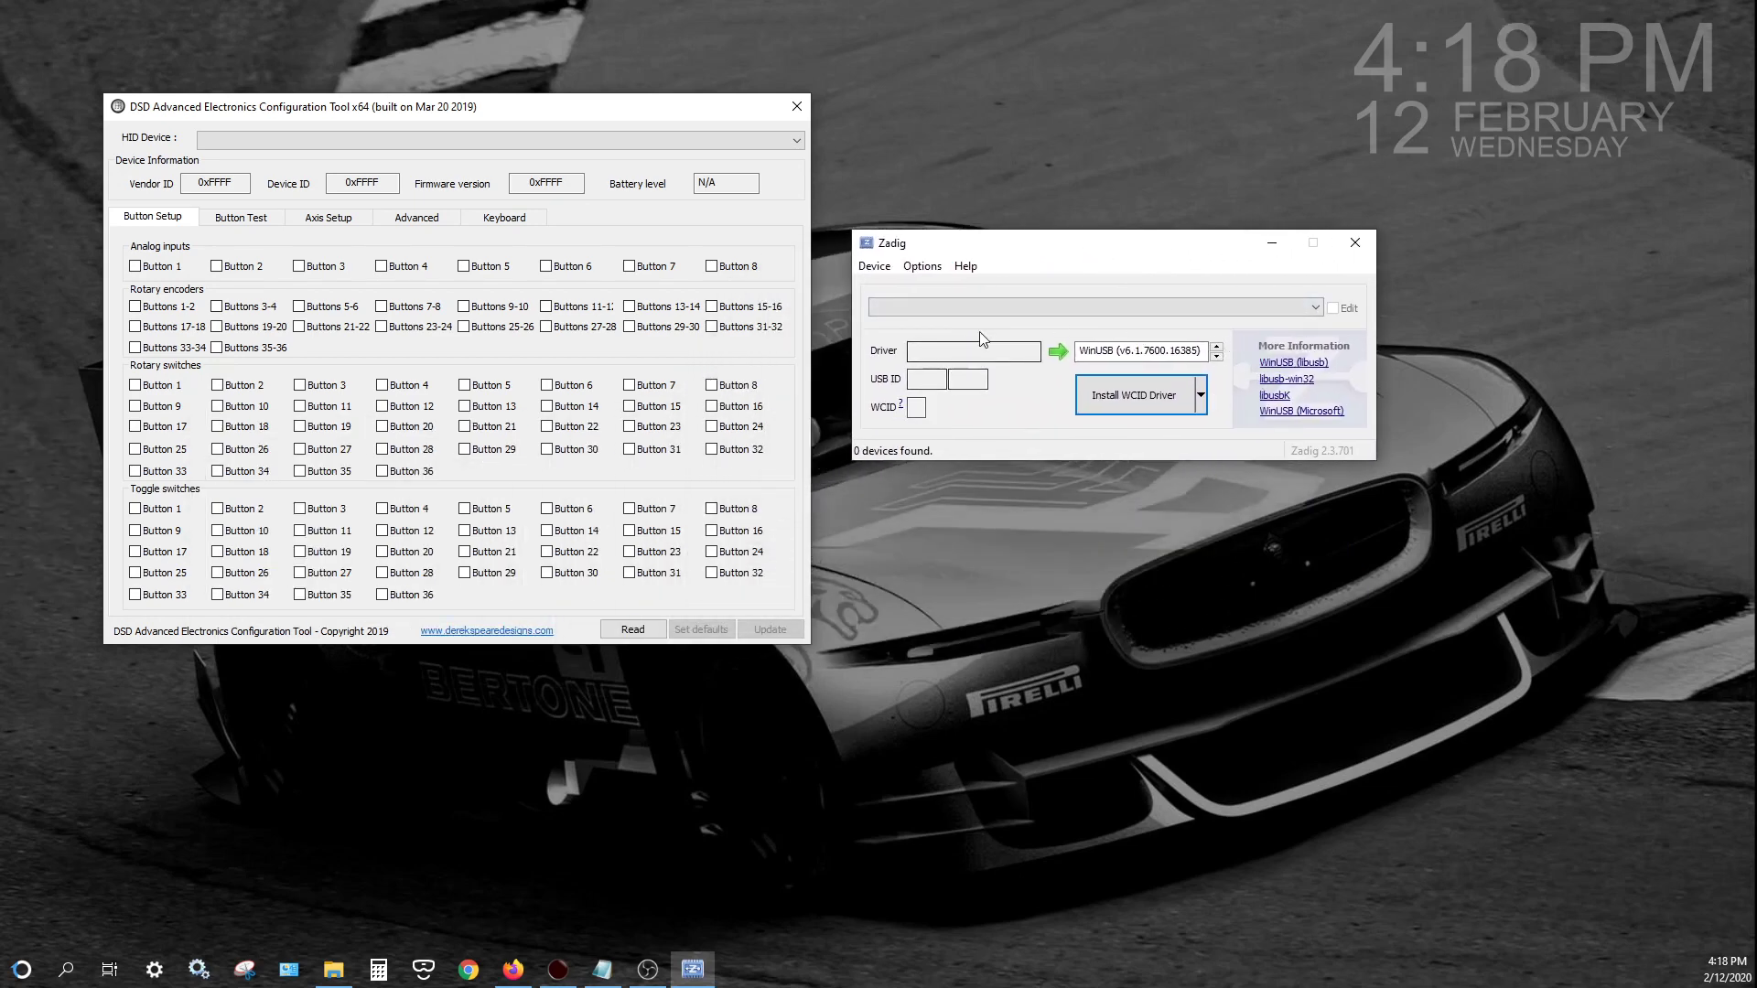
Step: List all devices in Zadig and select STM32 BOOTLOADER as the target device
{"action": "left_click", "coordinate": [932, 270]}
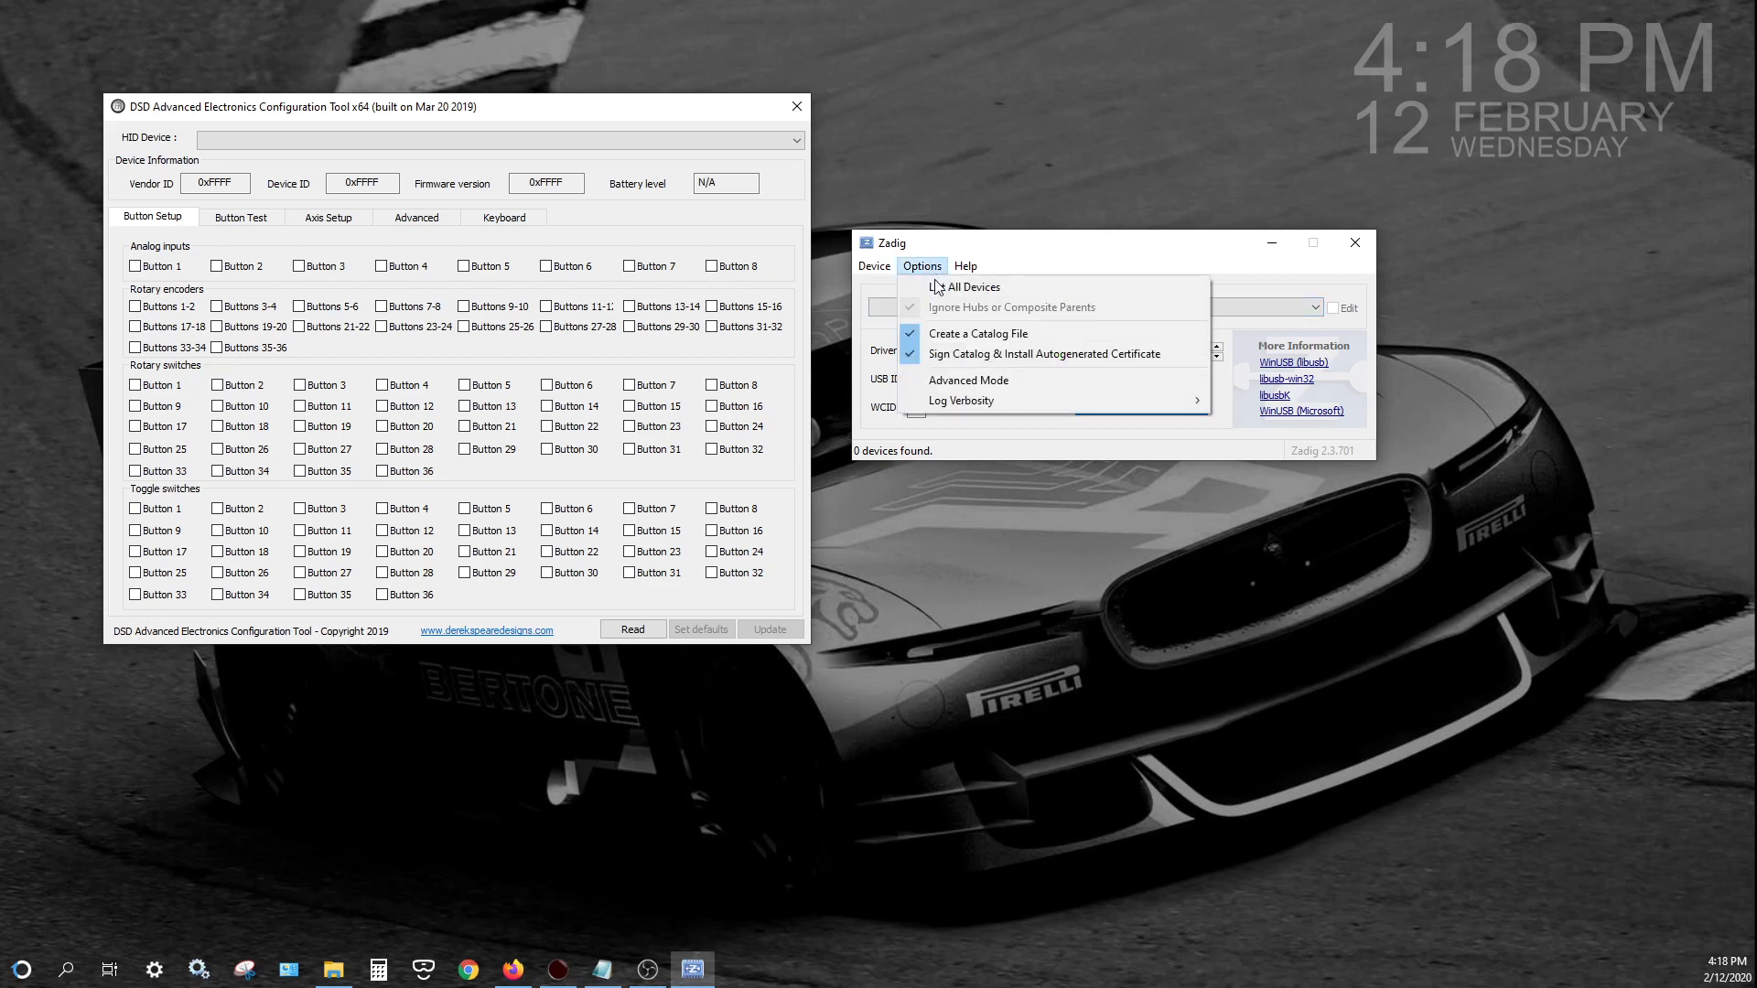
{"action": "left_click", "coordinate": [941, 288]}
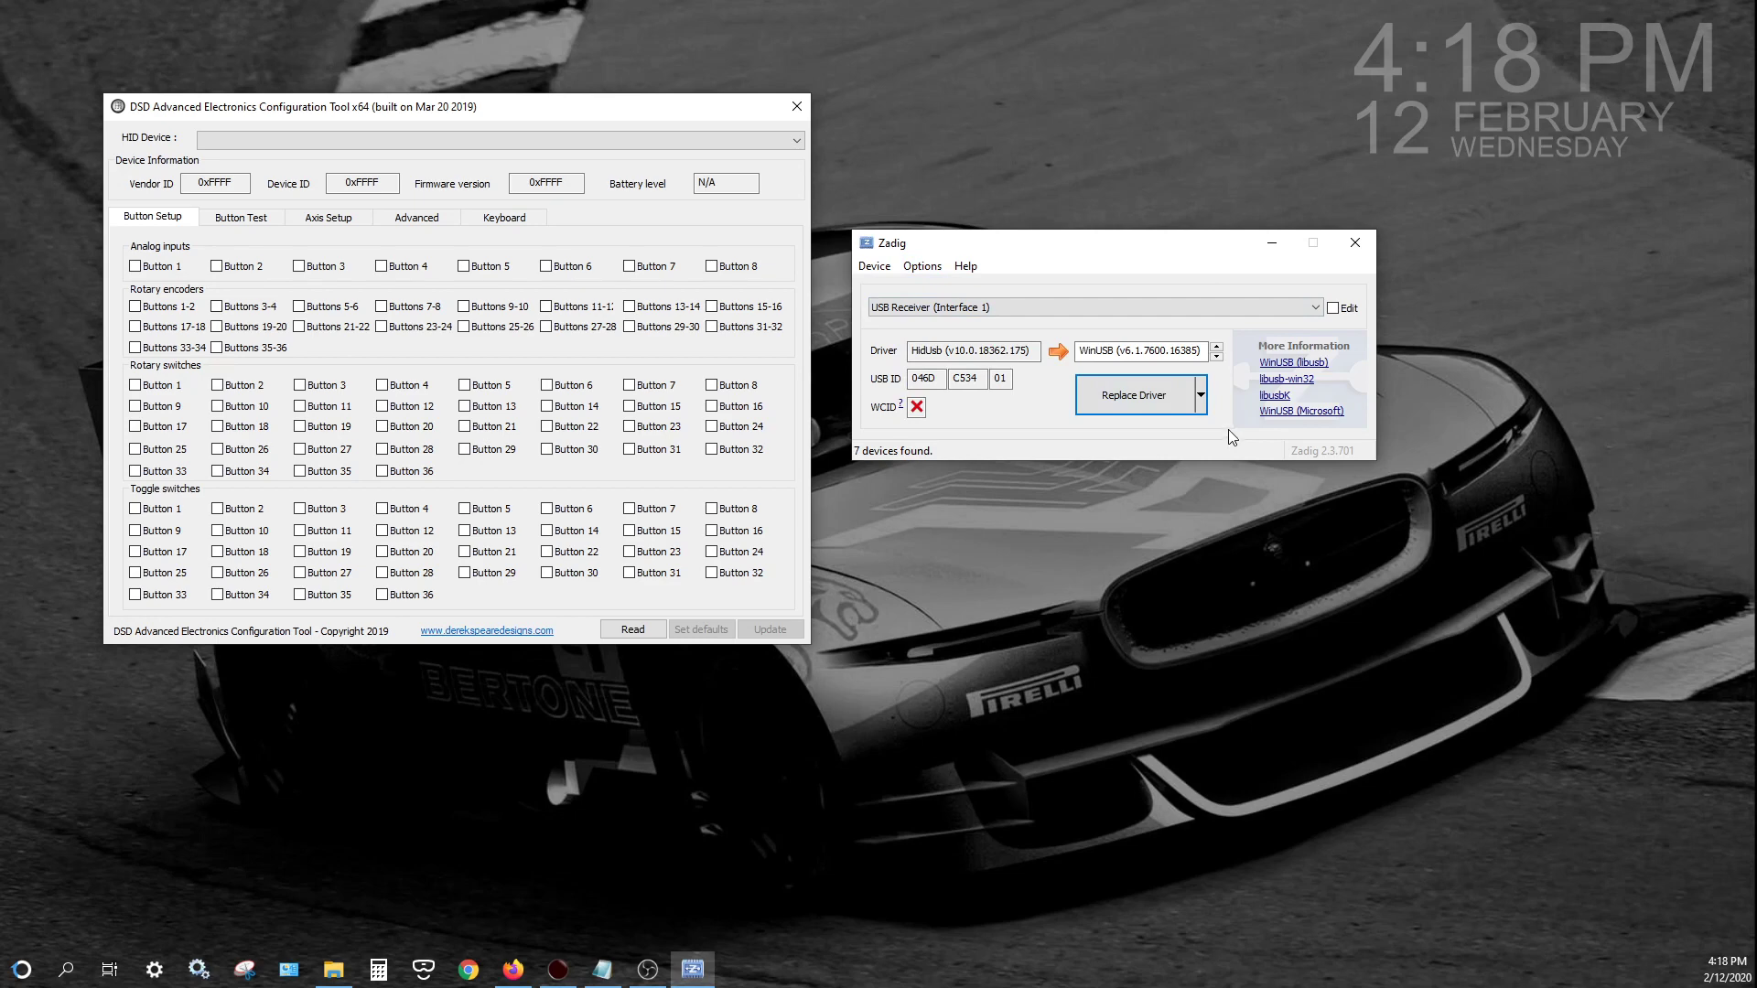
{"action": "left_click", "coordinate": [1072, 307]}
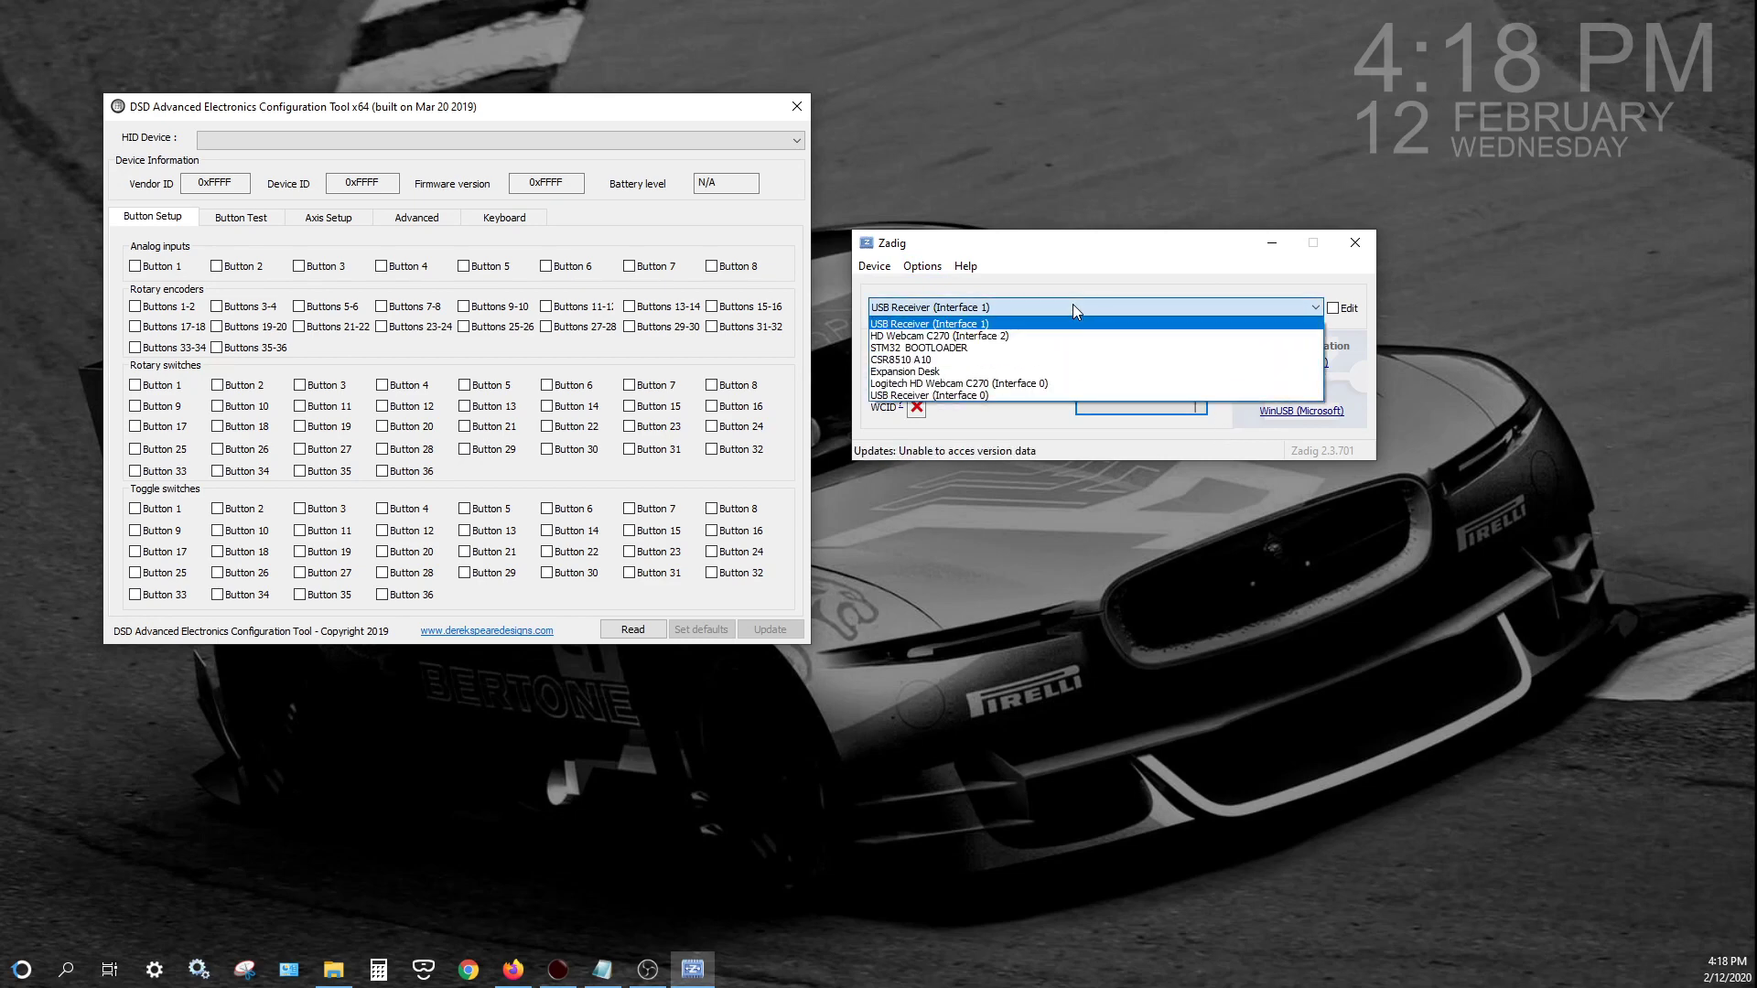
{"action": "left_click", "coordinate": [980, 348]}
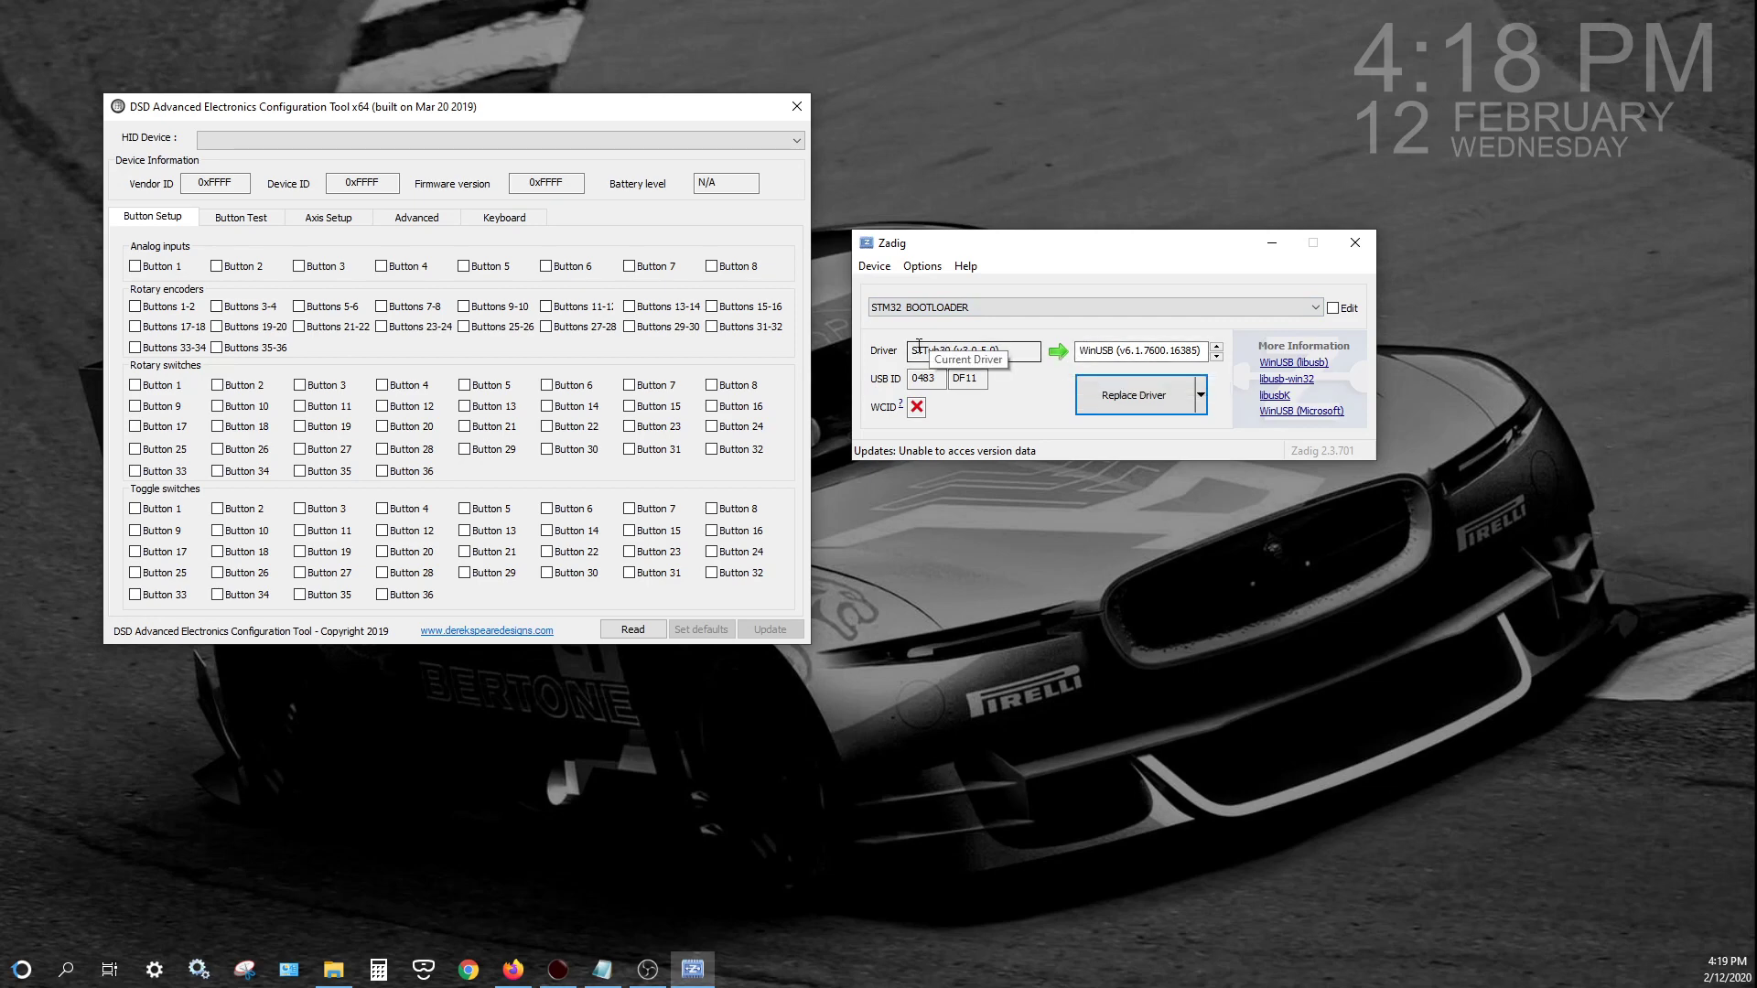
Step: Replace the STM32 BOOTLOADER driver with libusbK (v3.0.7.0) and dismiss the installation message
{"action": "left_click_drag", "start_coordinate": [919, 351], "coordinate": [996, 353]}
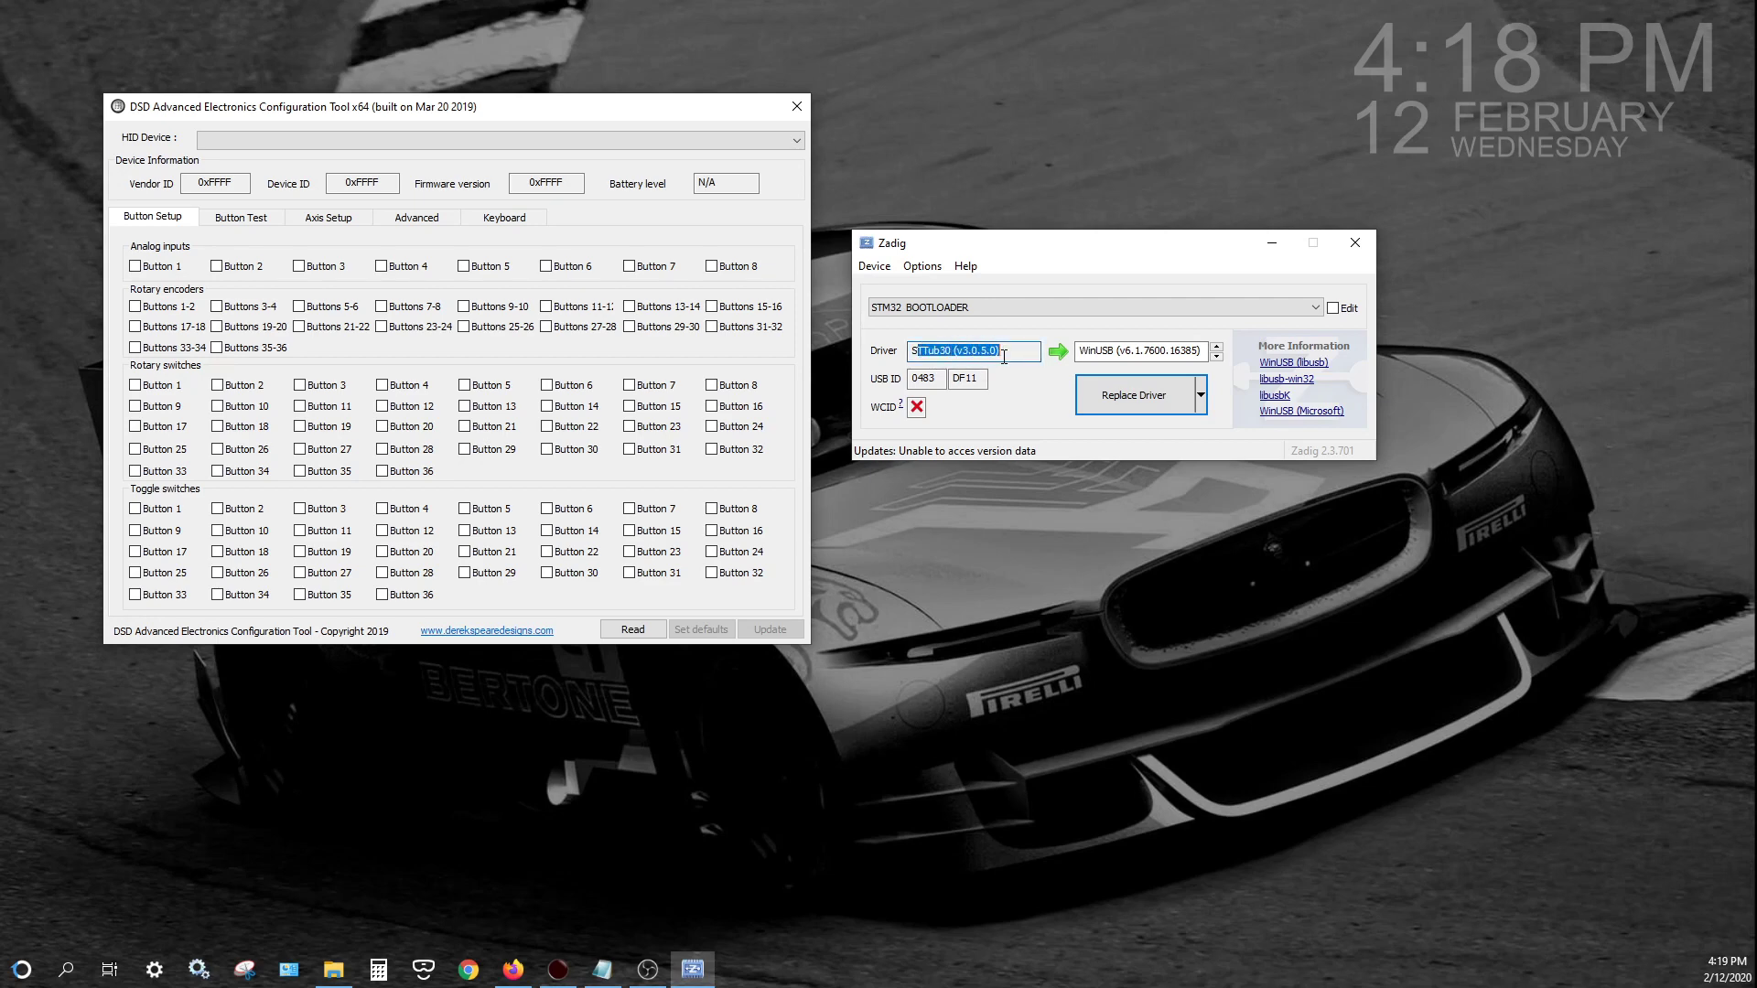
{"action": "left_click", "coordinate": [1217, 353]}
{"action": "left_click", "coordinate": [1217, 352]}
{"action": "left_click", "coordinate": [1217, 352]}
{"action": "left_click", "coordinate": [1217, 352]}
{"action": "left_click", "coordinate": [1217, 351]}
{"action": "left_click", "coordinate": [1217, 351]}
{"action": "left_click", "coordinate": [1217, 352]}
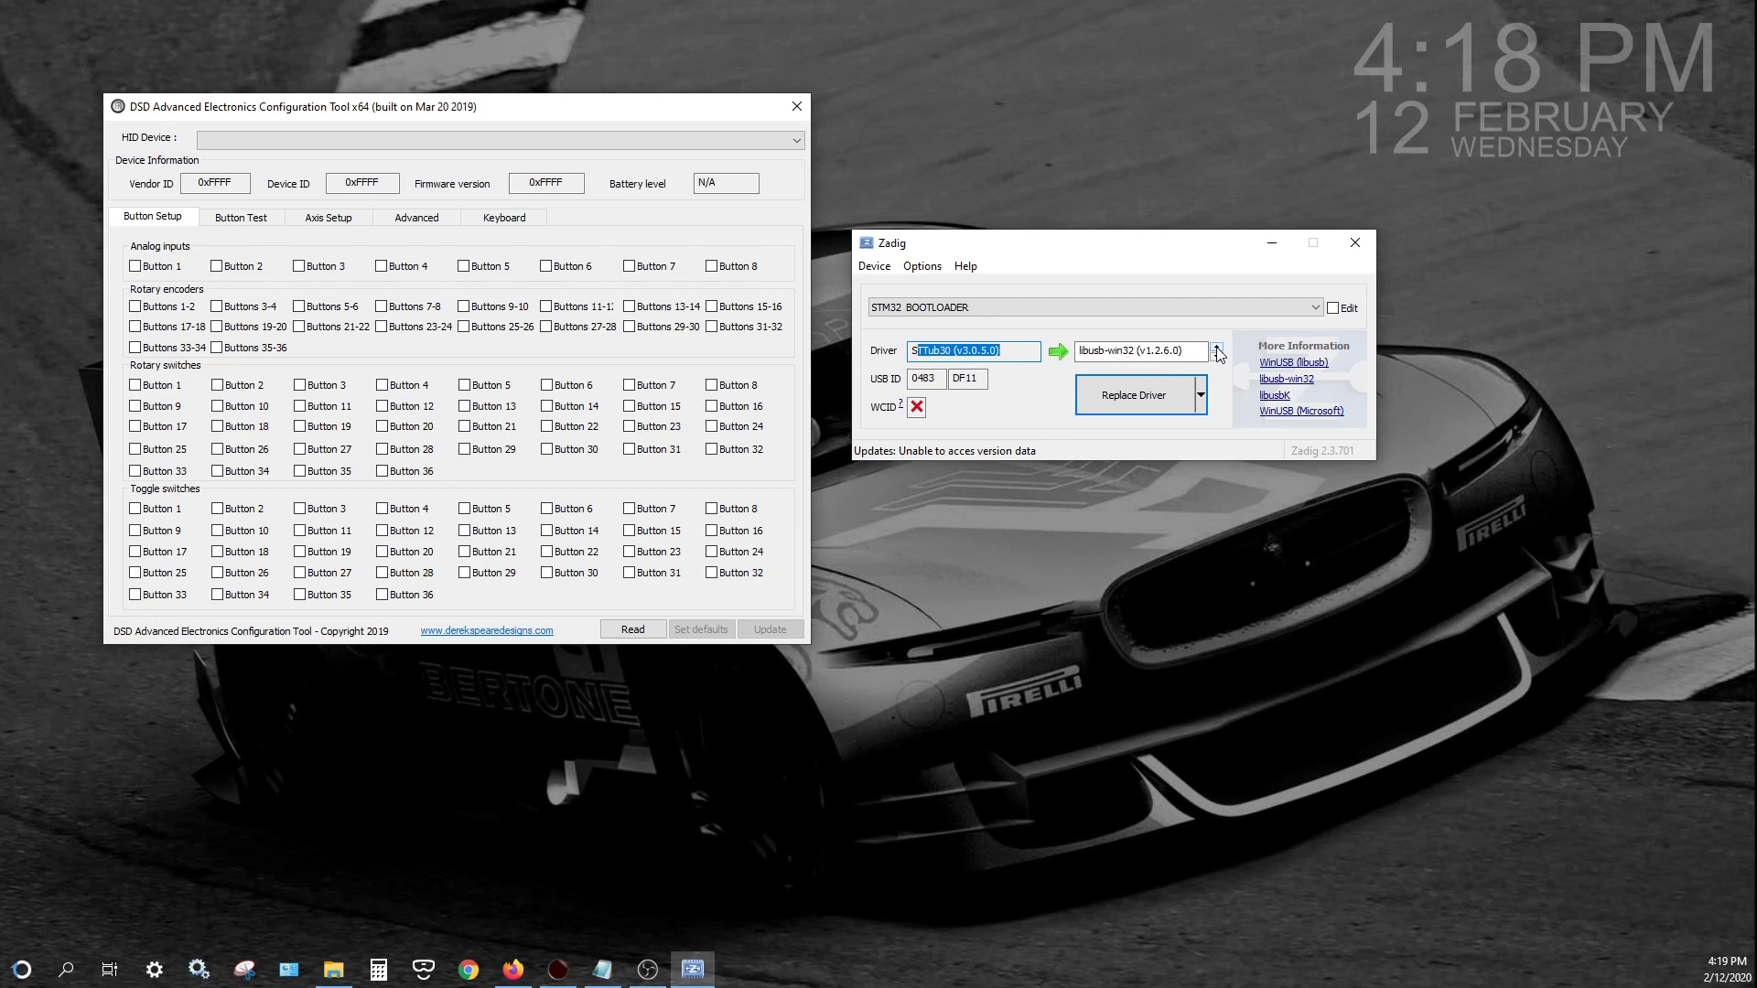
{"action": "left_click", "coordinate": [1217, 351]}
{"action": "left_click", "coordinate": [1217, 351]}
{"action": "left_click", "coordinate": [1217, 351]}
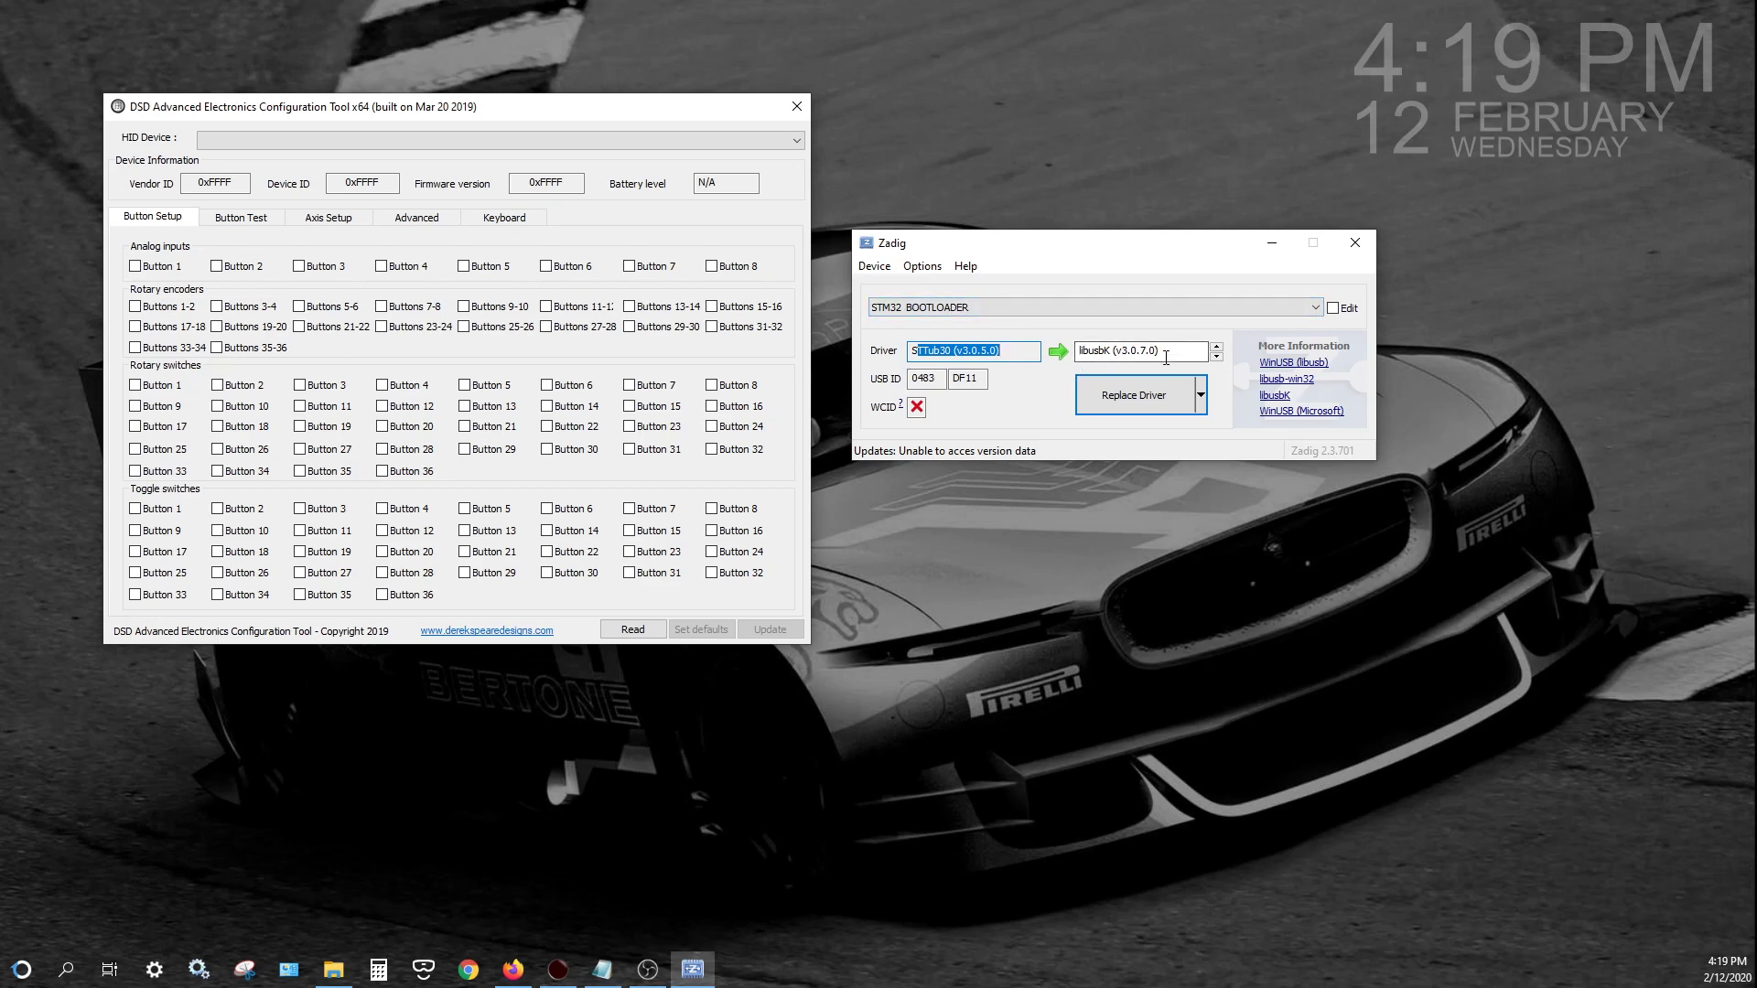
{"action": "left_click_drag", "start_coordinate": [1167, 353], "coordinate": [1043, 347]}
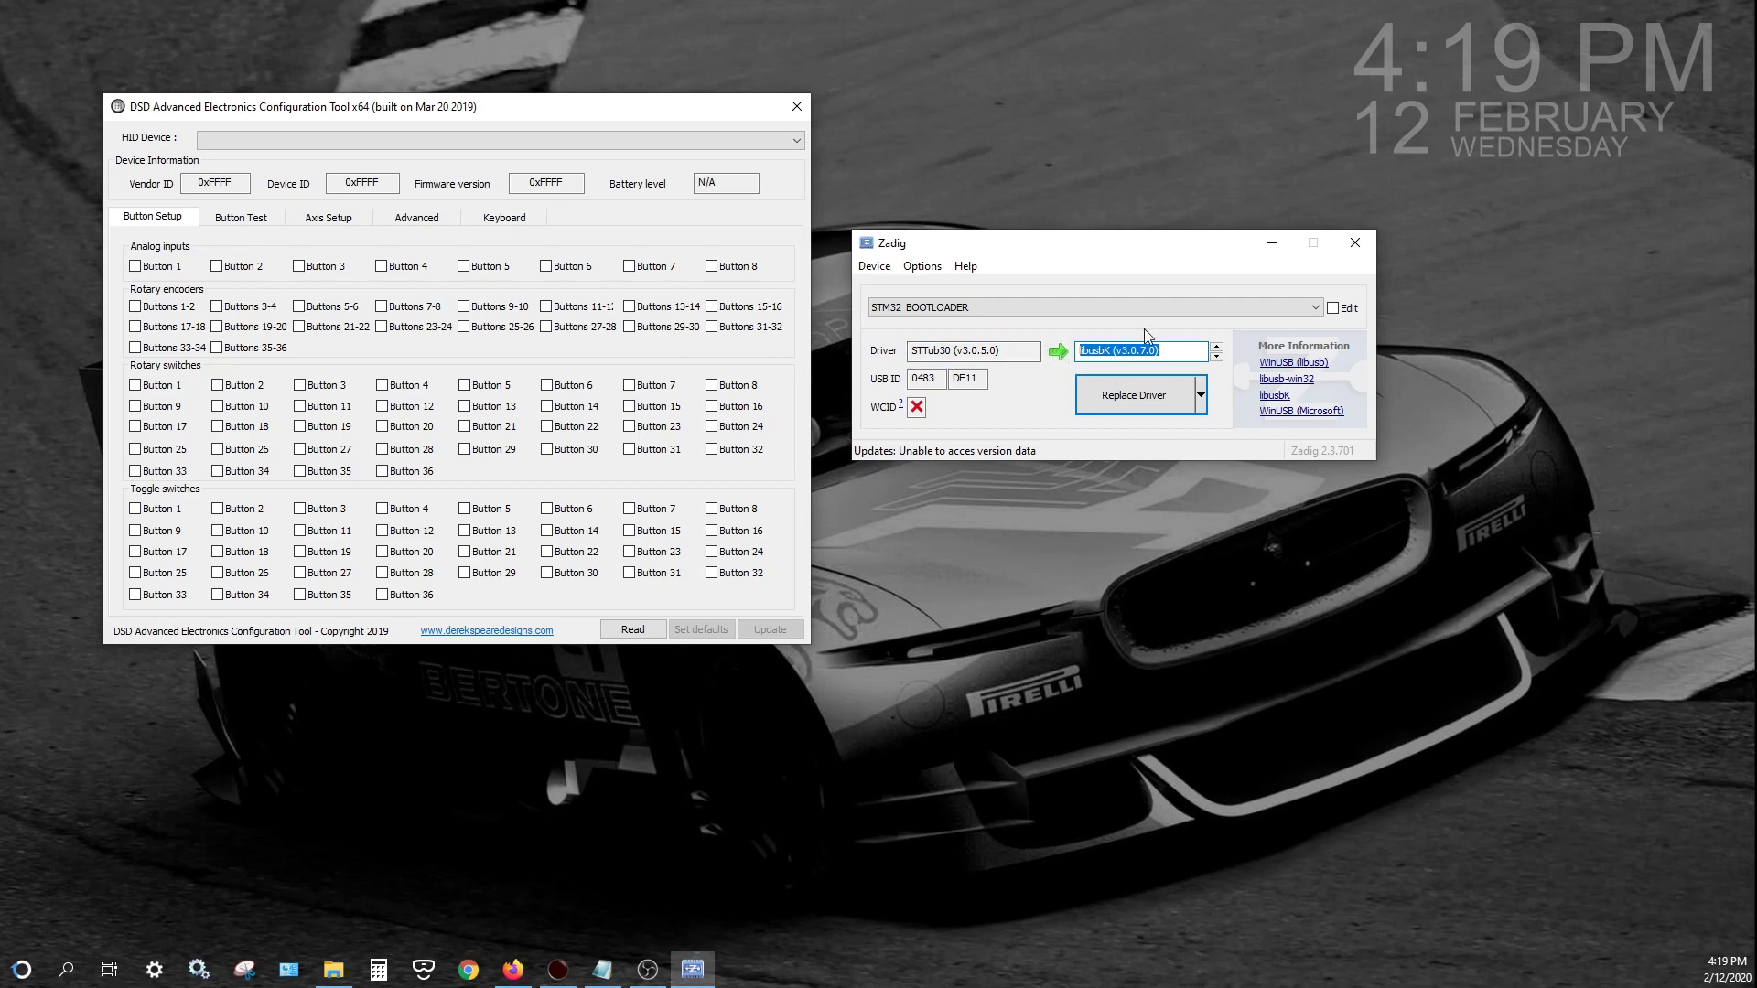
{"action": "left_click", "coordinate": [1130, 406]}
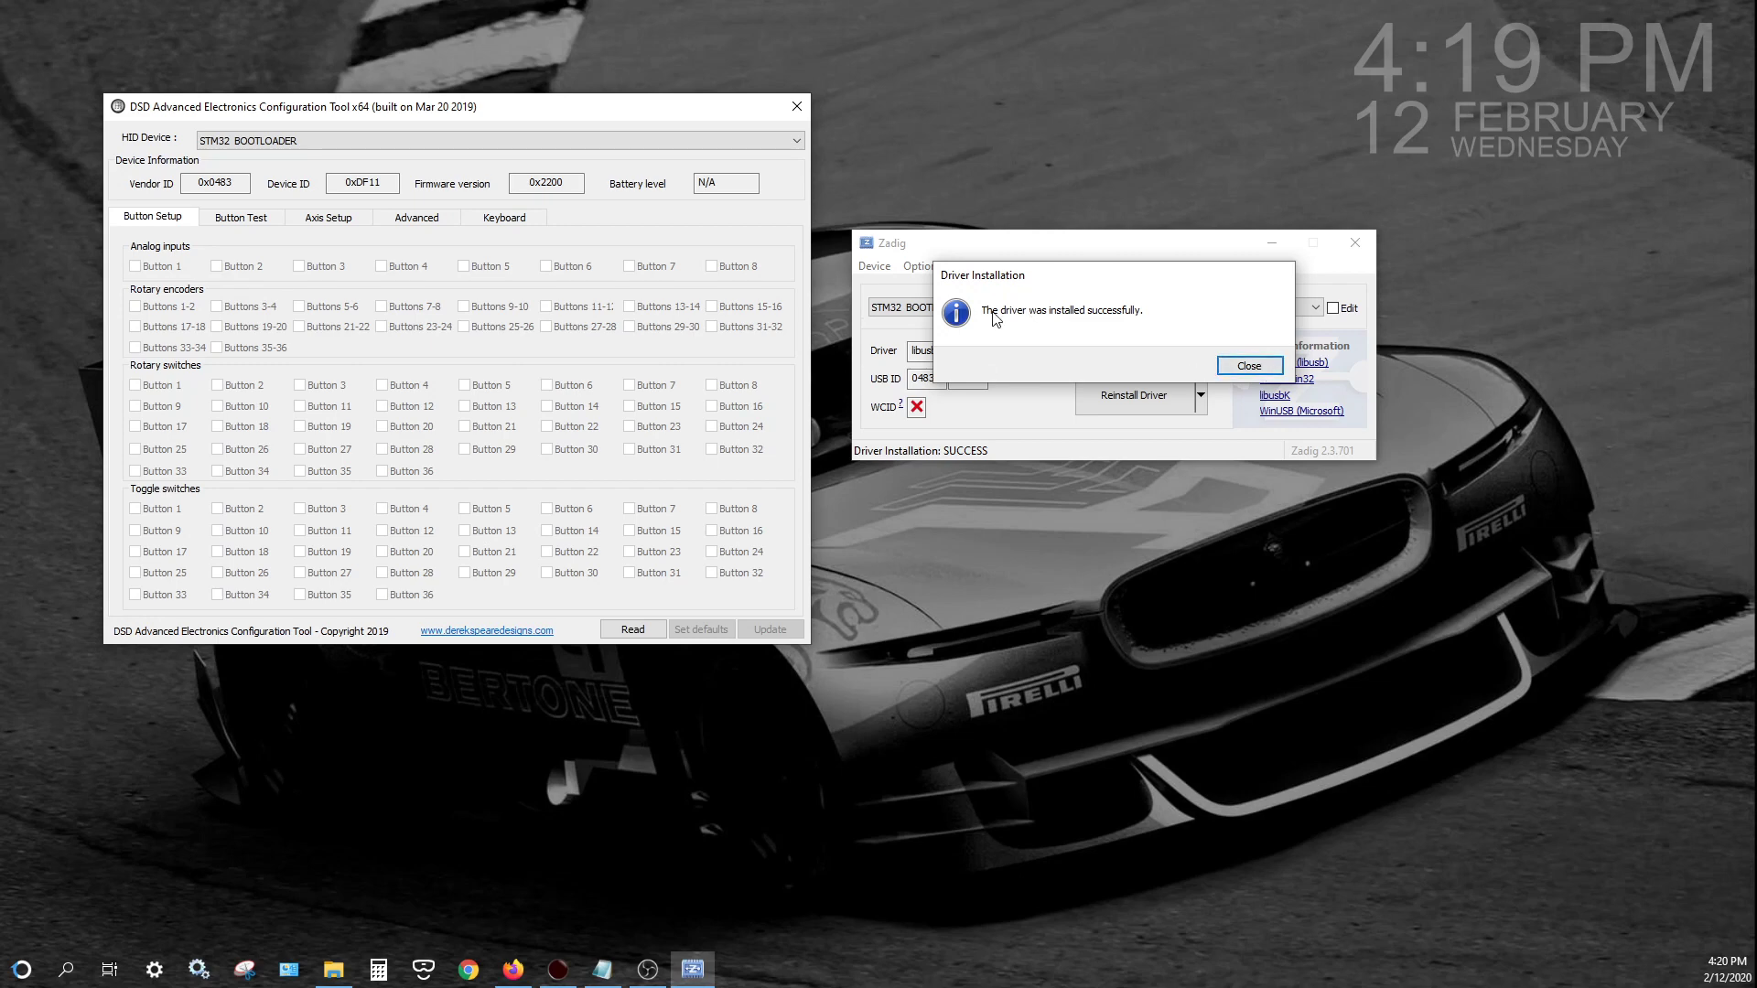
{"action": "left_click", "coordinate": [1250, 366]}
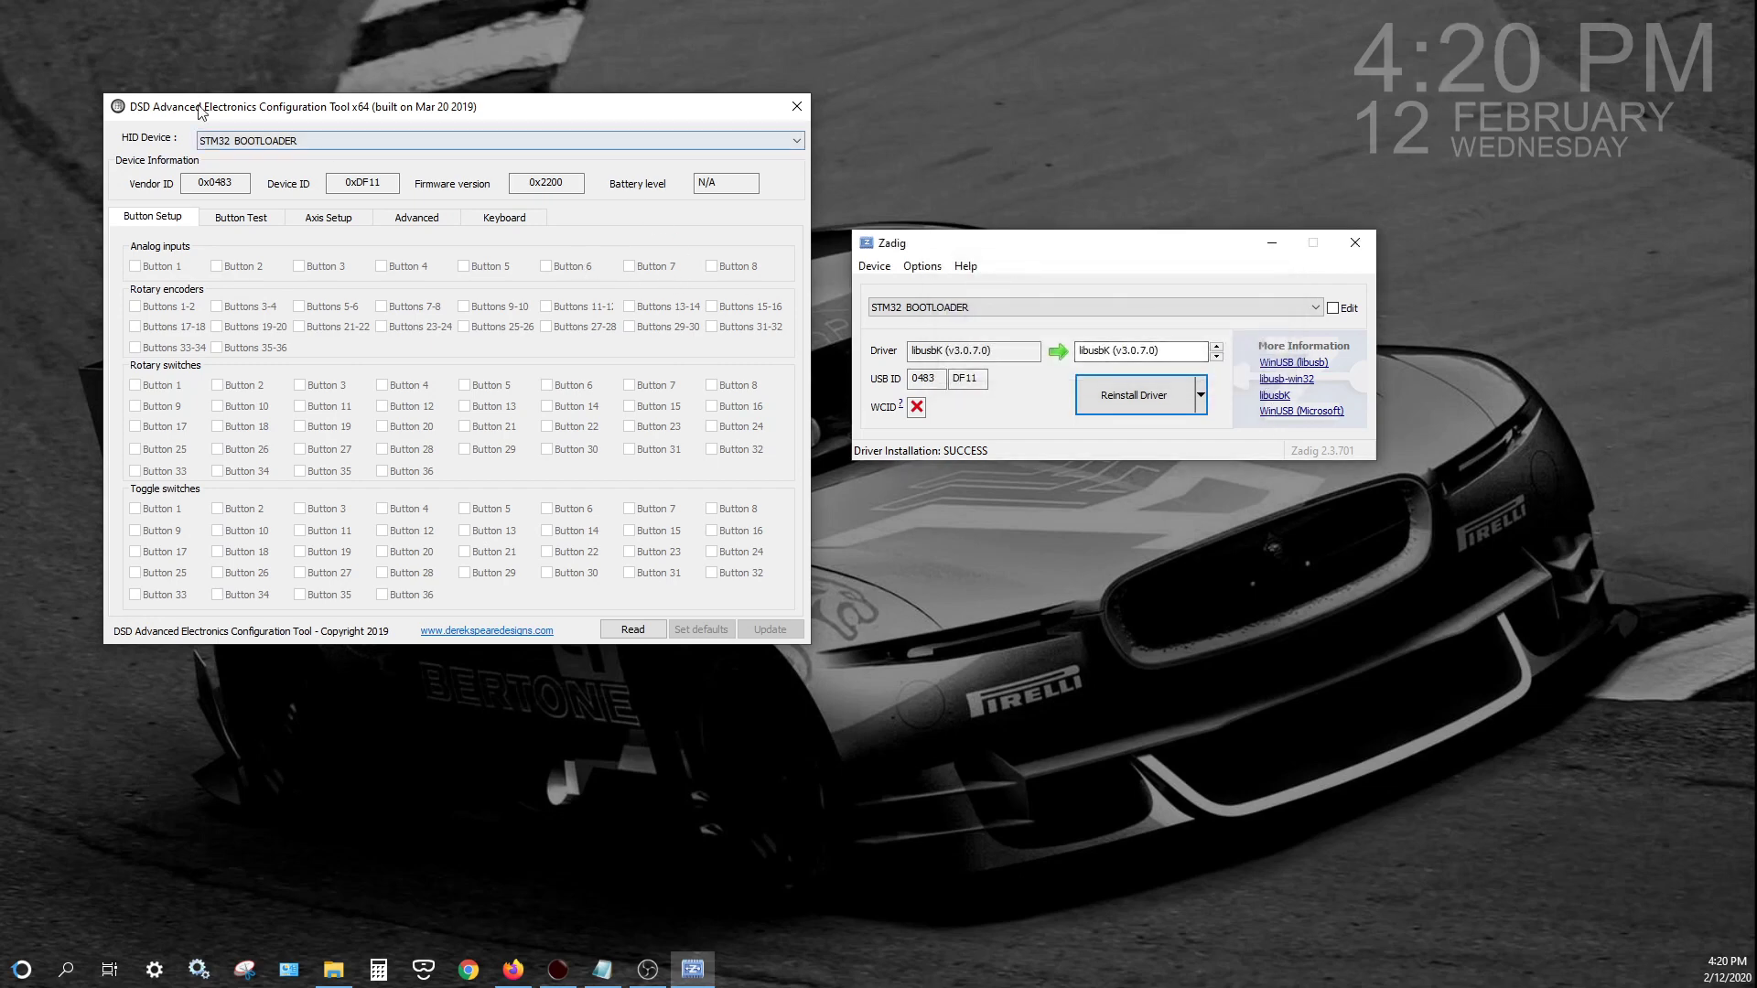
Step: Close and relaunch the DSD Advanced Electronics Configuration Tool with the STM32 BOOTLOADER device connected
{"action": "left_click_drag", "start_coordinate": [119, 49], "coordinate": [398, 196]}
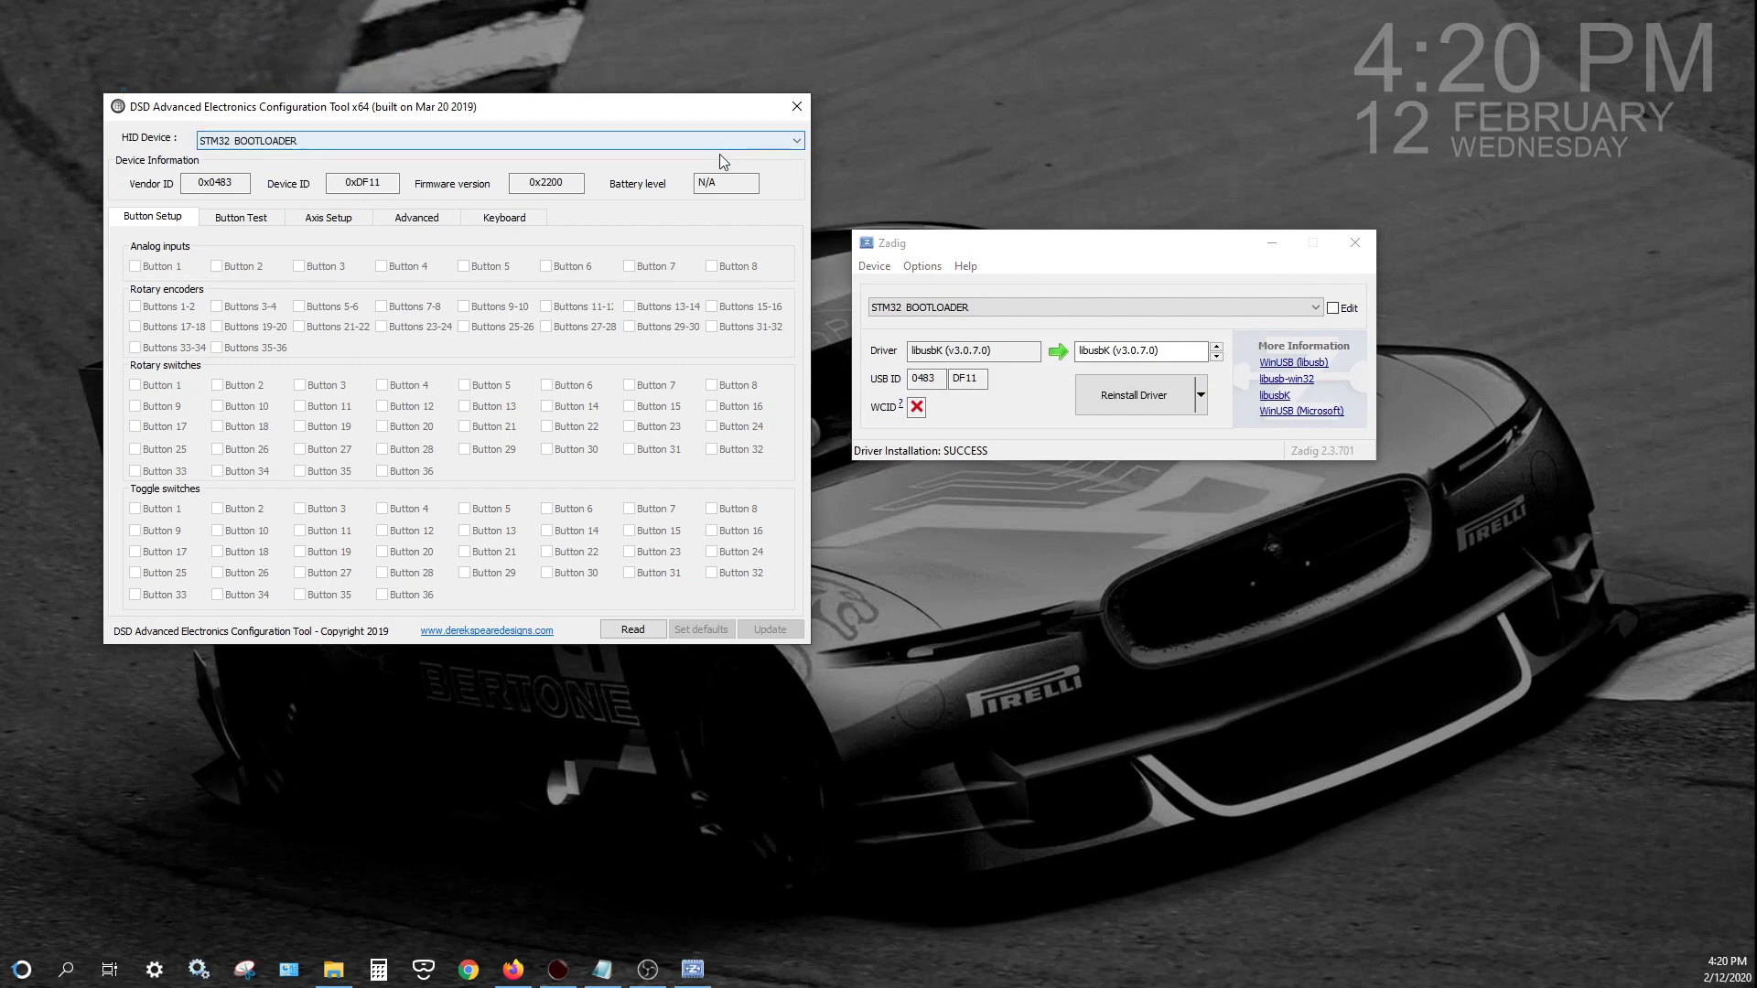
{"action": "mouse_move", "coordinate": [590, 108]}
{"action": "left_mouse_down"}
{"action": "mouse_move", "coordinate": [619, 129]}
{"action": "mouse_move", "coordinate": [583, 96]}
{"action": "left_mouse_up"}
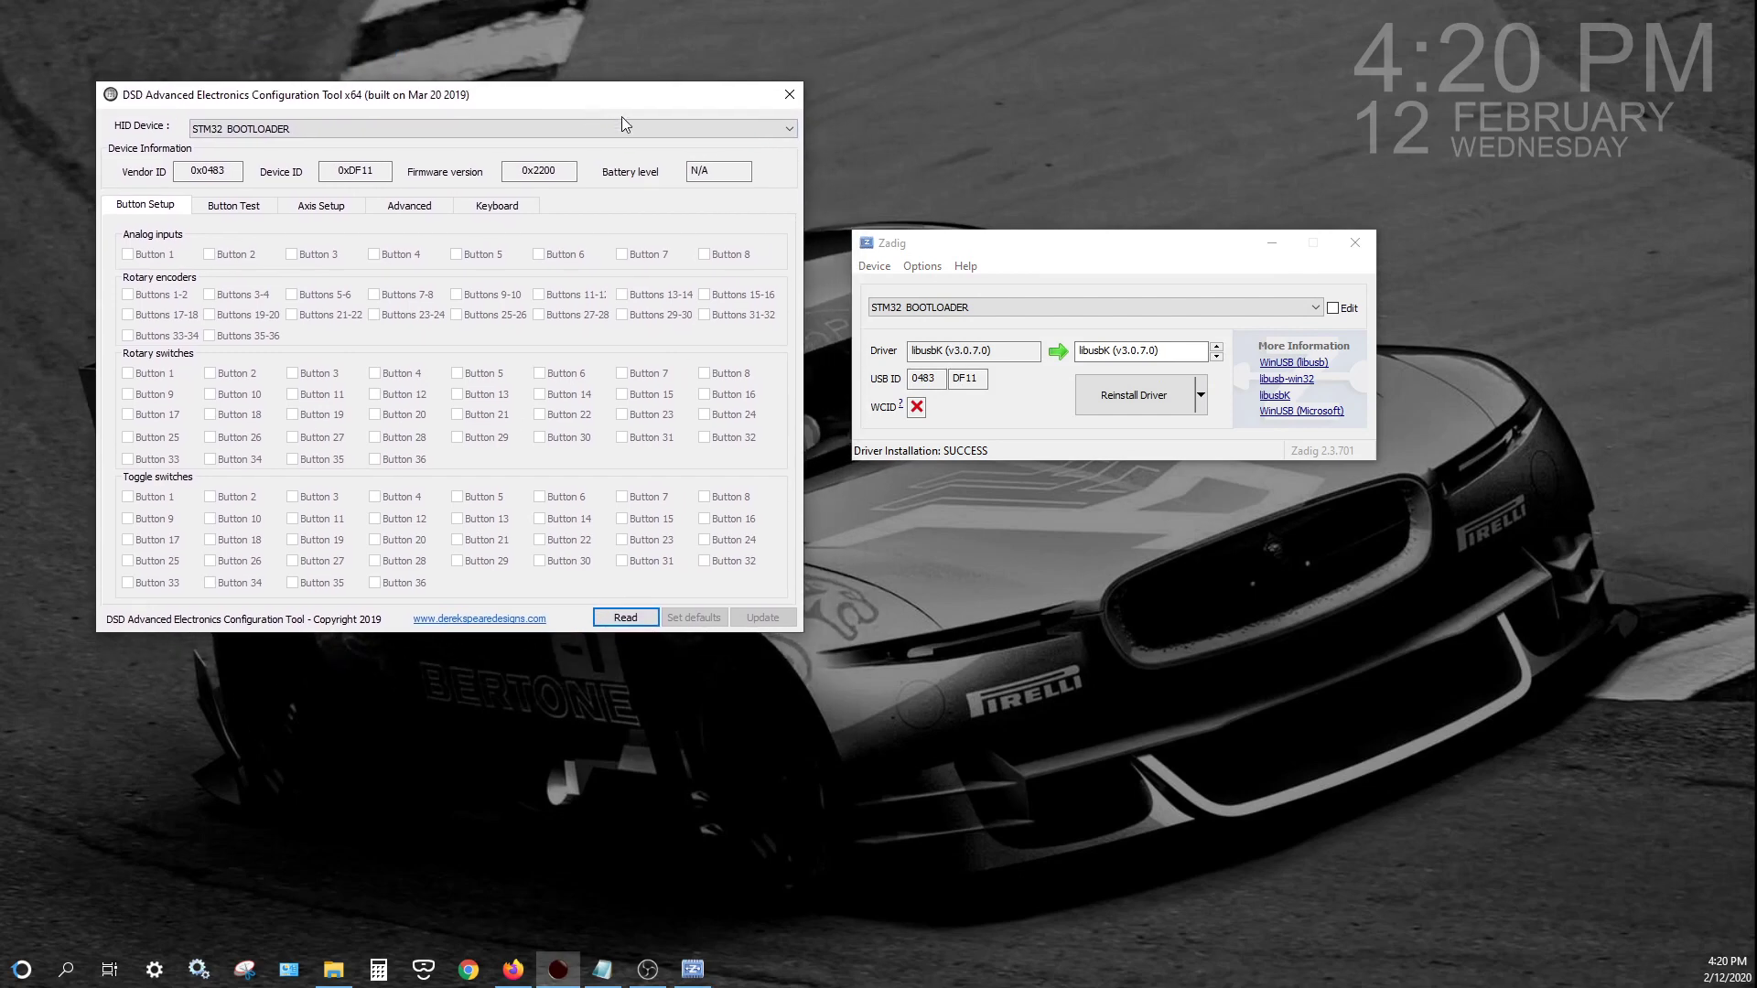
{"action": "left_click", "coordinate": [788, 95]}
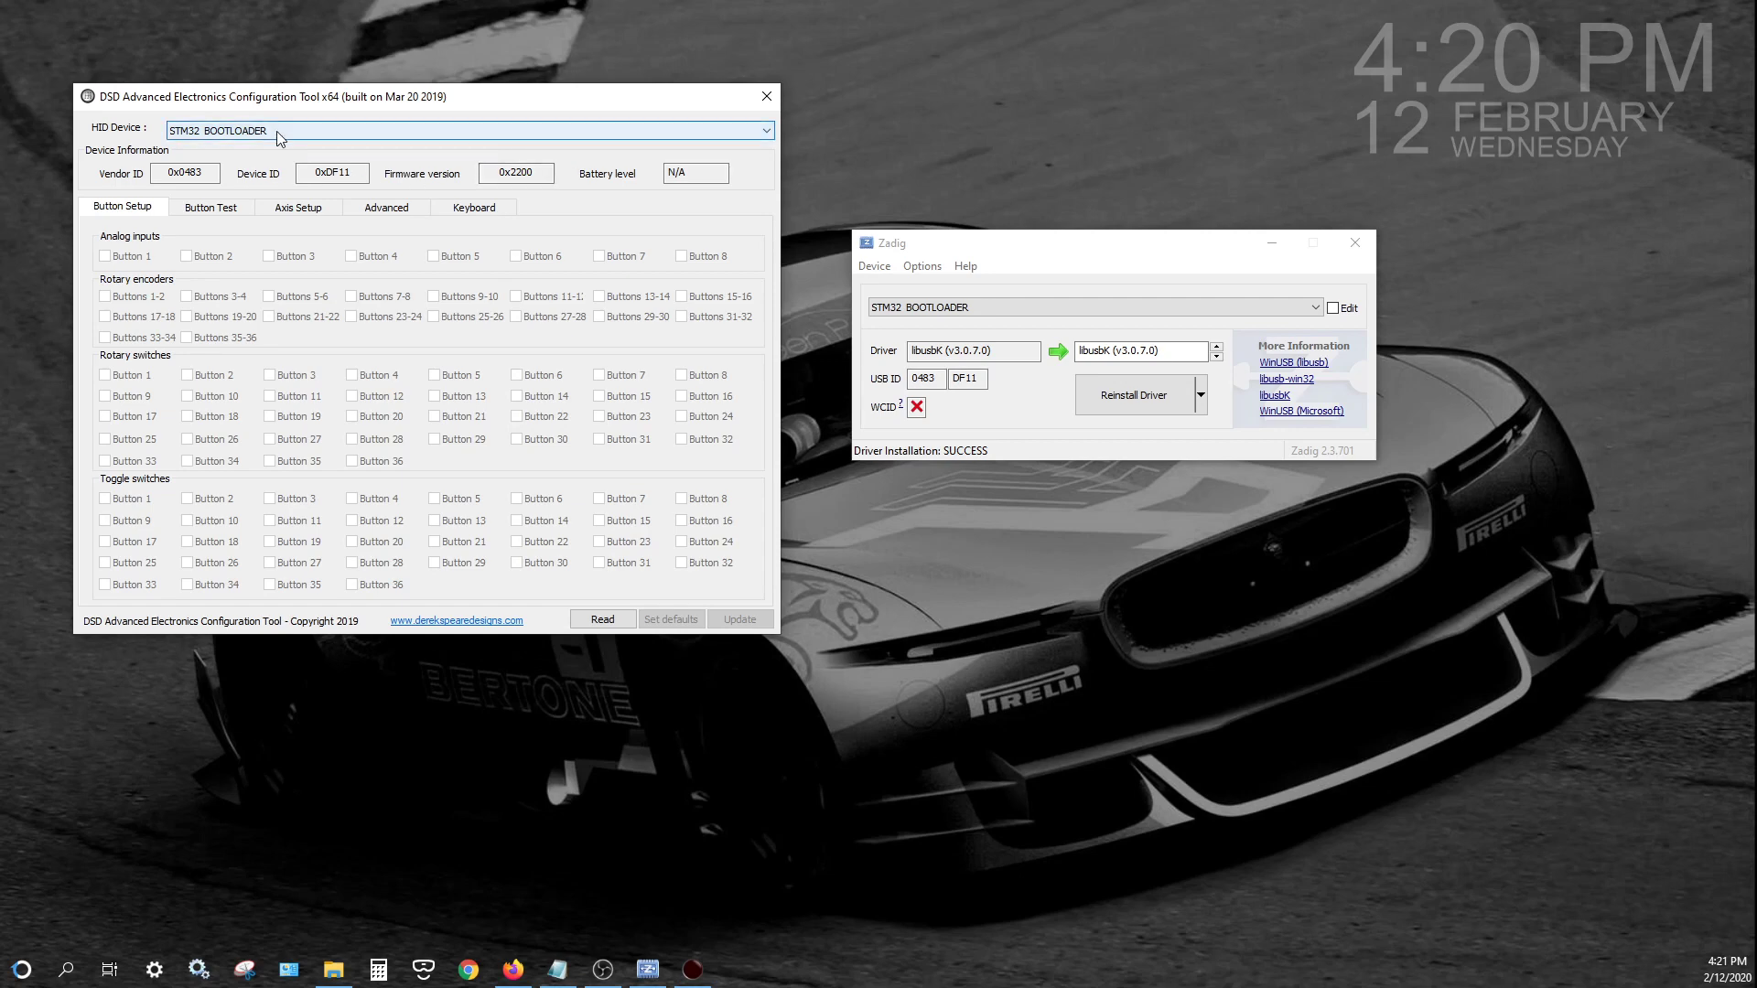
Step: Upgrade the STM32 BOOTLOADER device's firmware with the AVX36full.bin file from the Desktop
{"action": "left_click", "coordinate": [373, 210]}
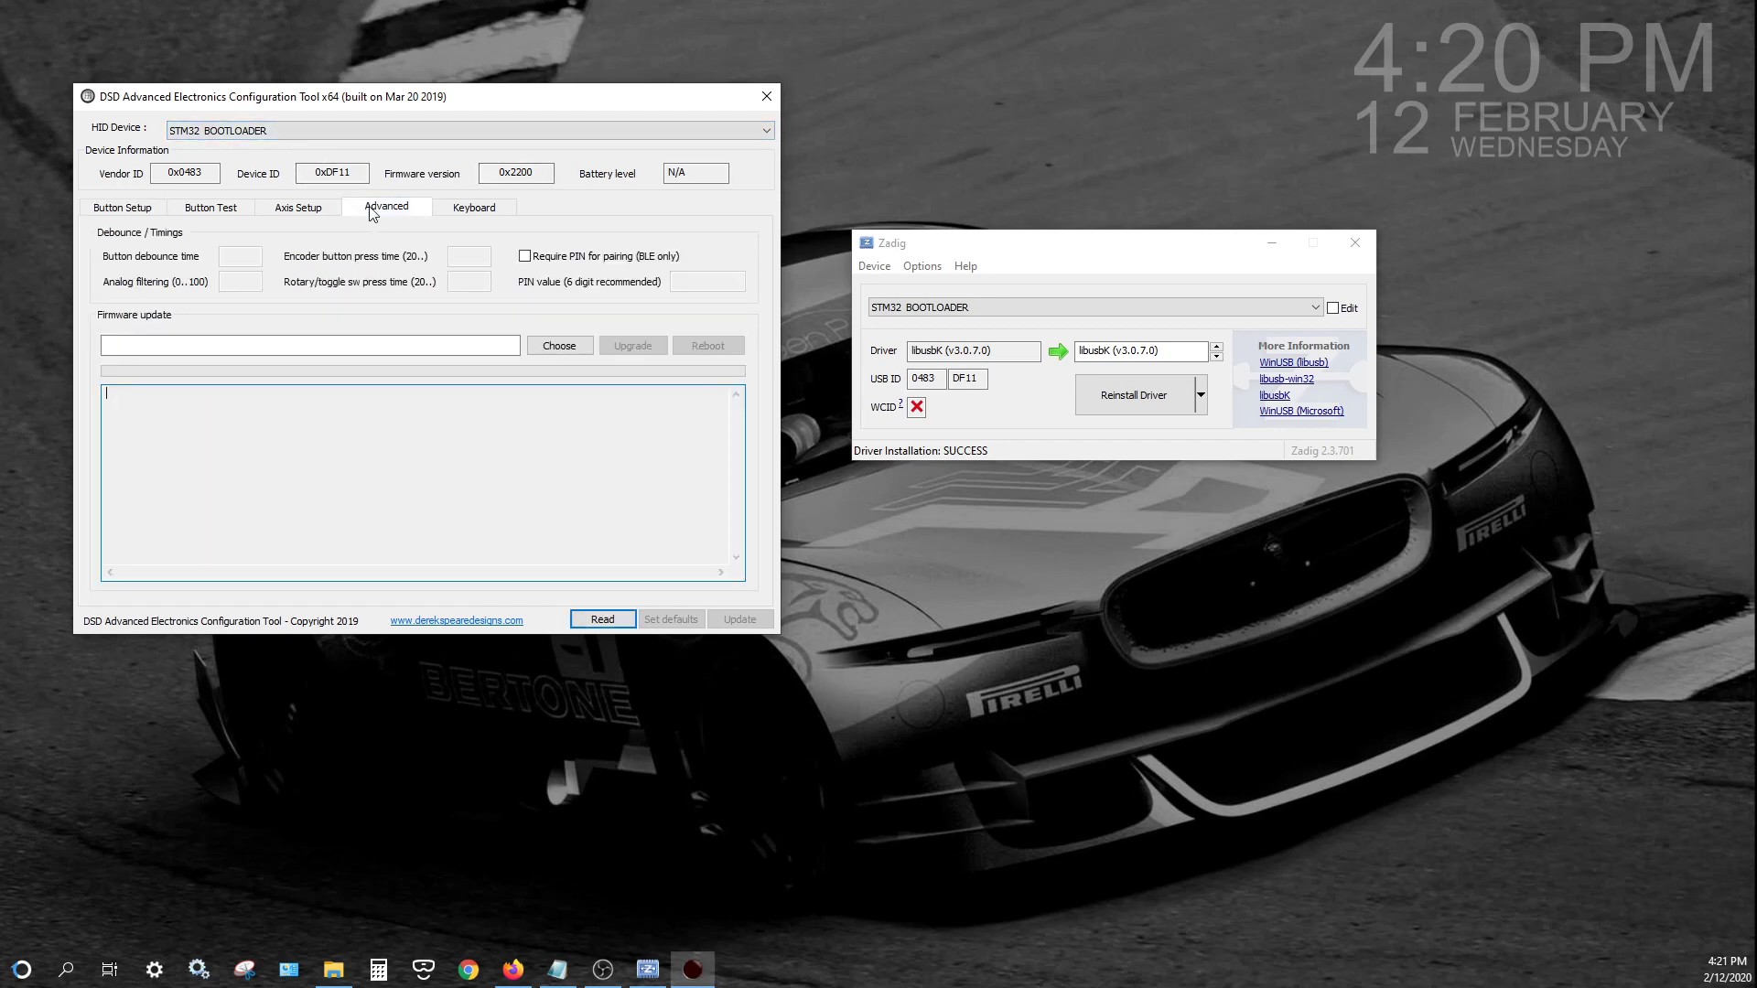
{"action": "left_click", "coordinate": [535, 349]}
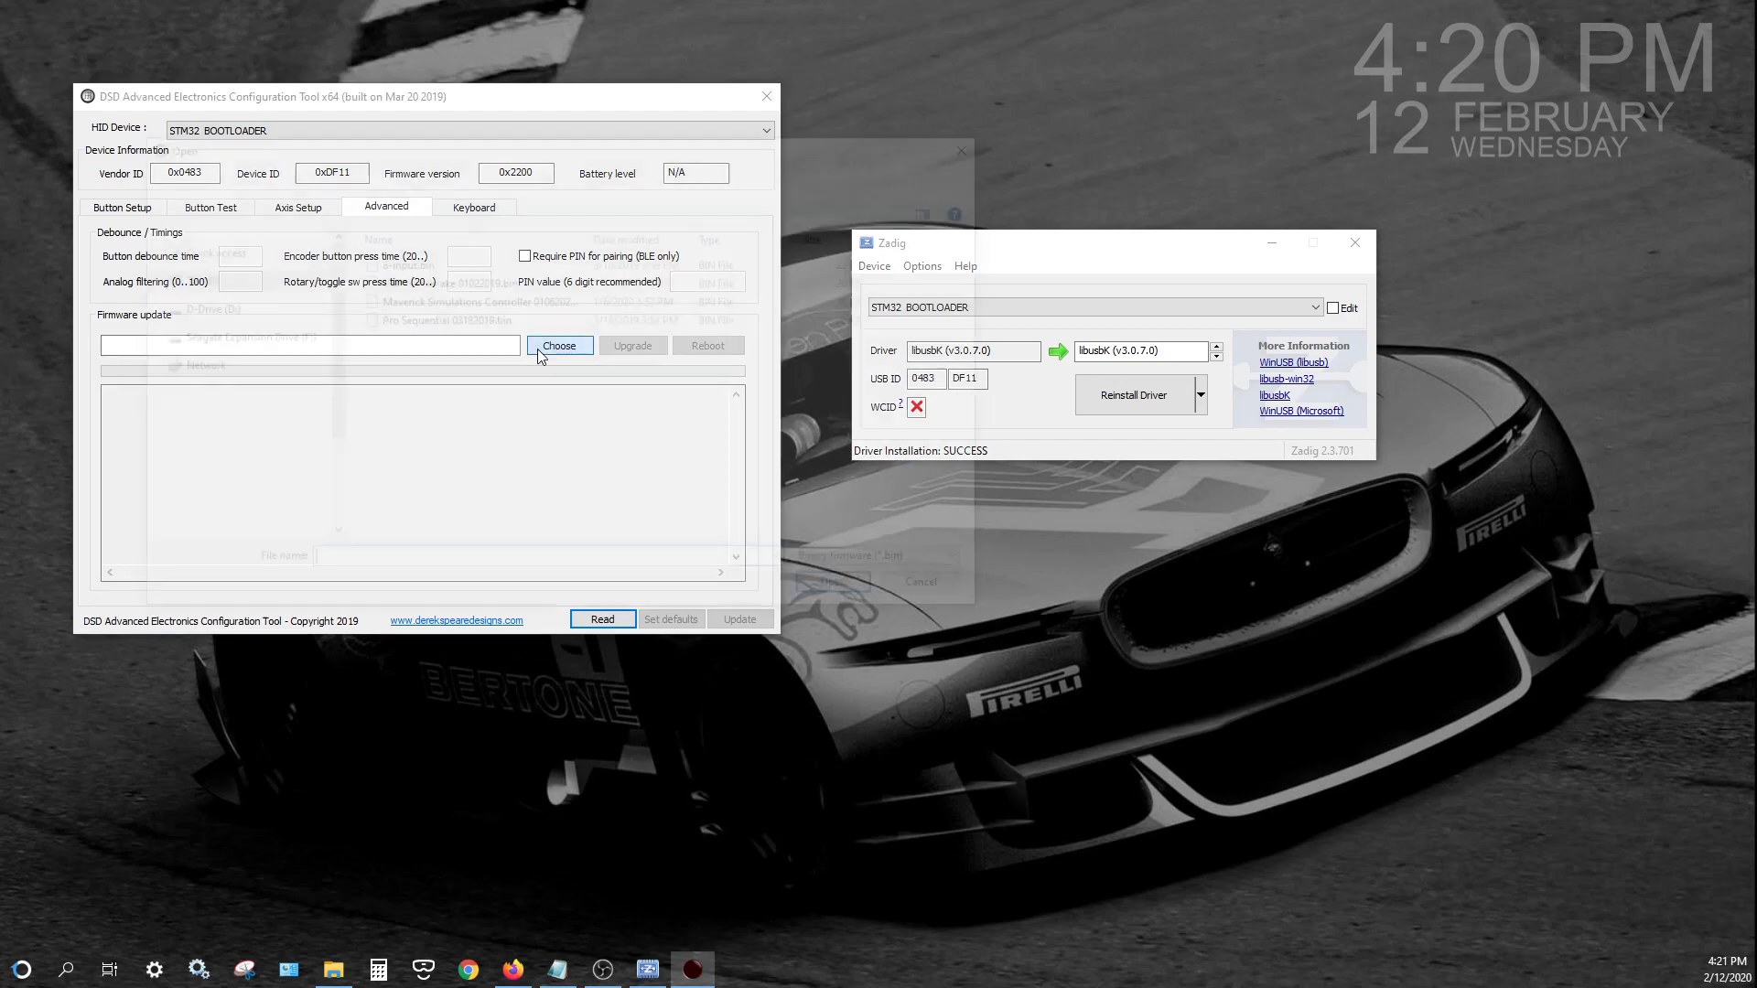
{"action": "left_click", "coordinate": [219, 271]}
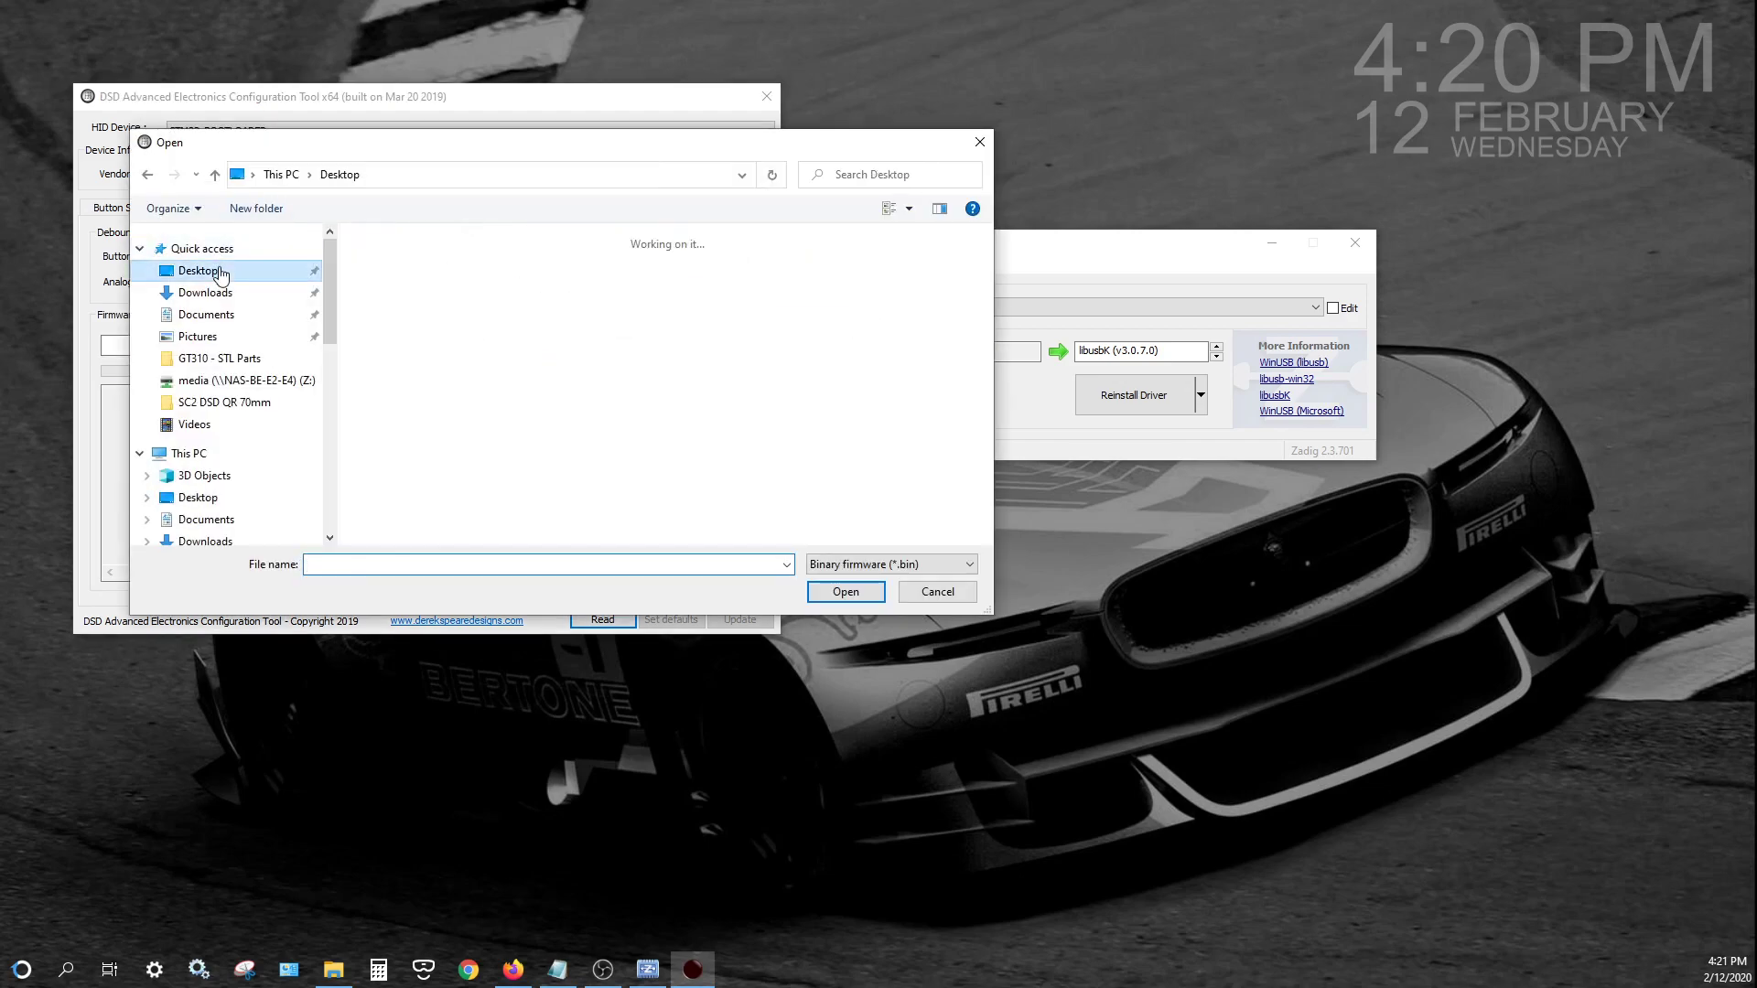
{"action": "left_click", "coordinate": [482, 460]}
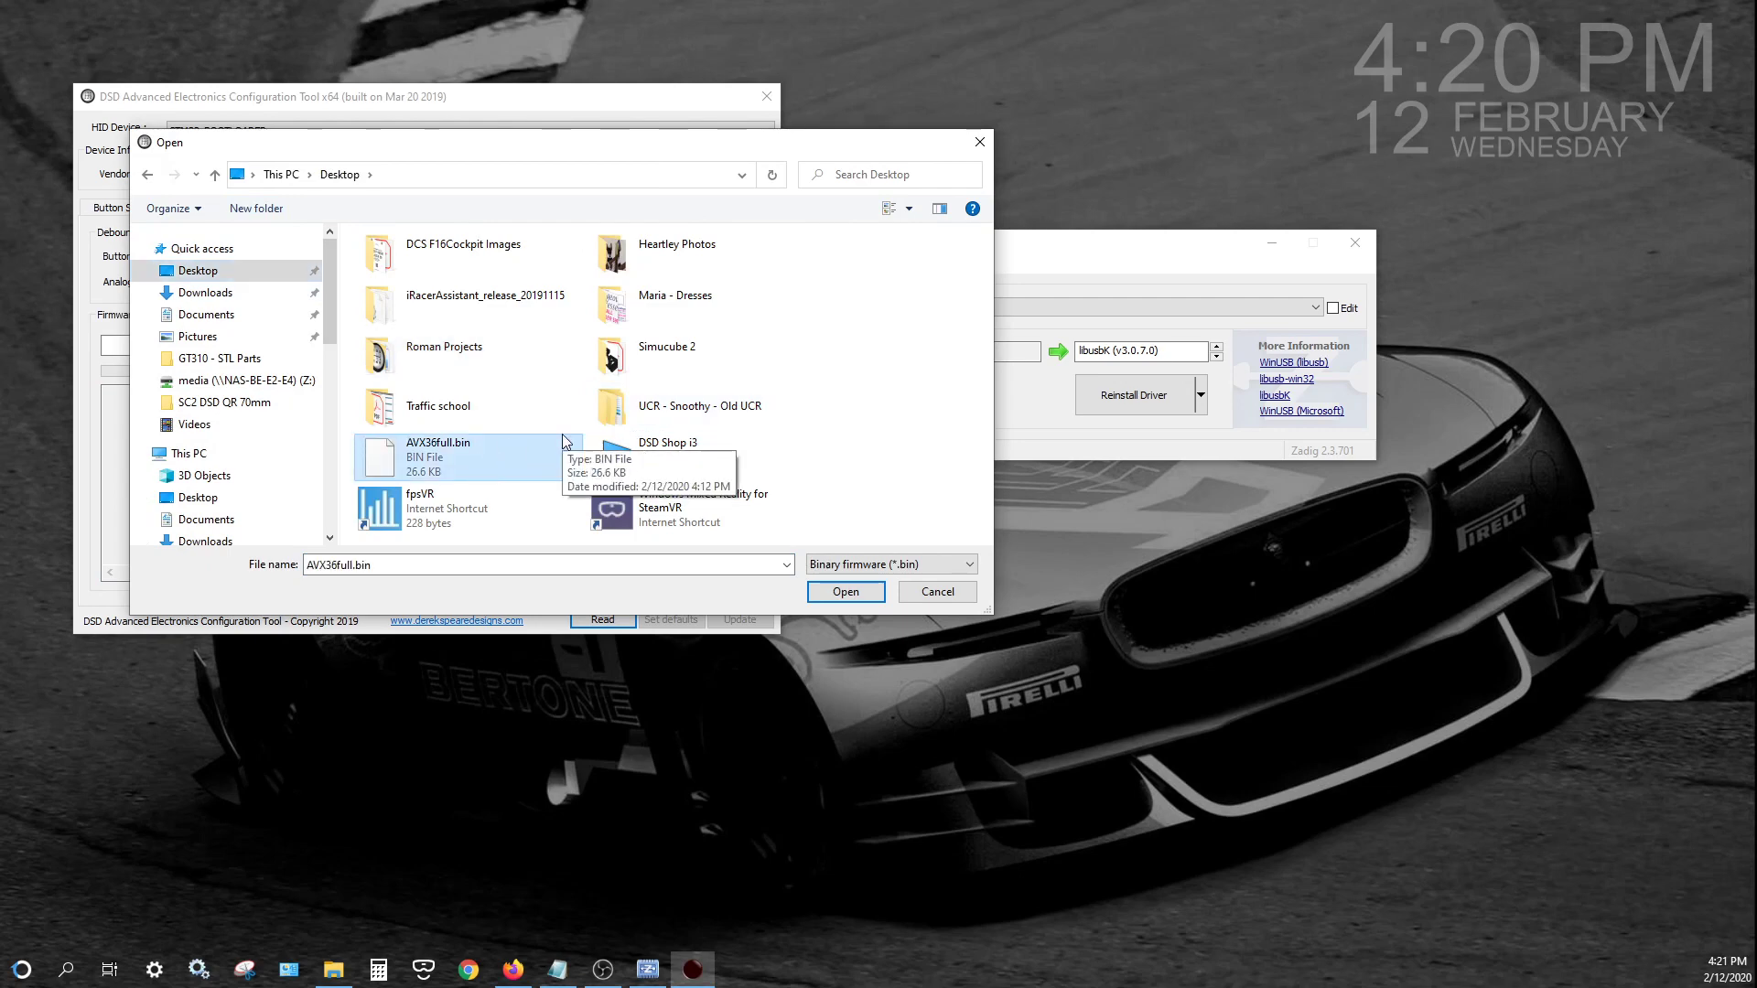
{"action": "double_click", "coordinate": [489, 452]}
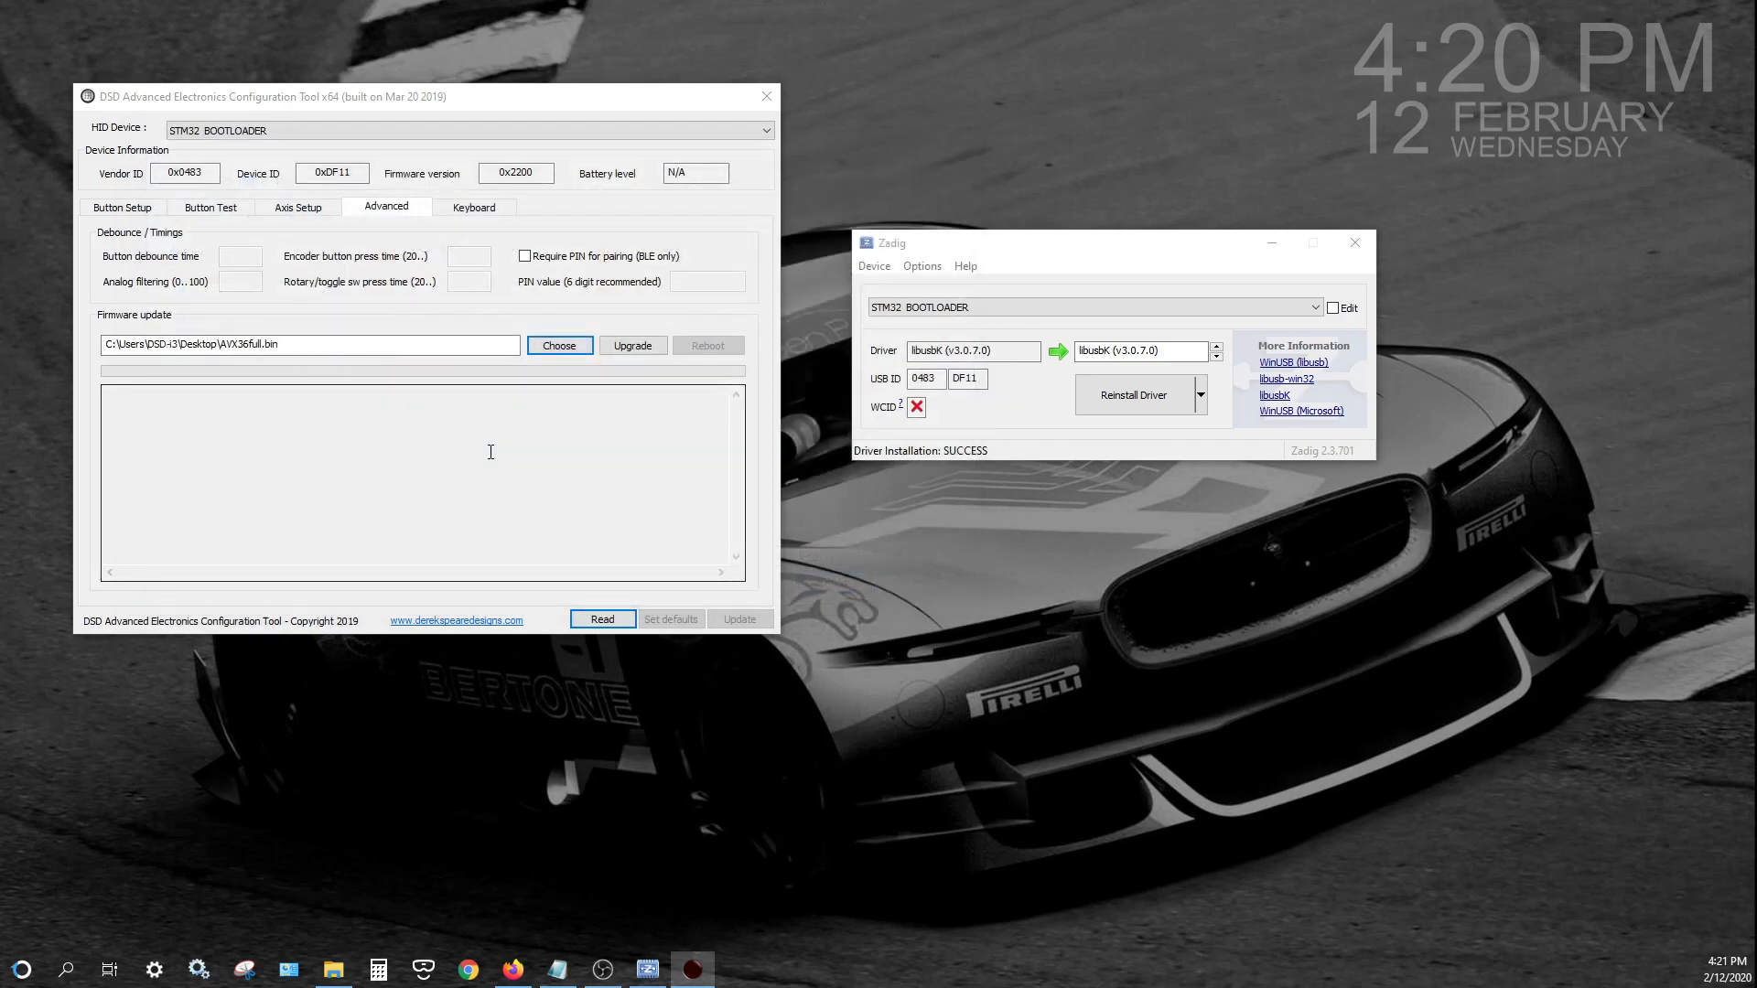
{"action": "left_click", "coordinate": [626, 347]}
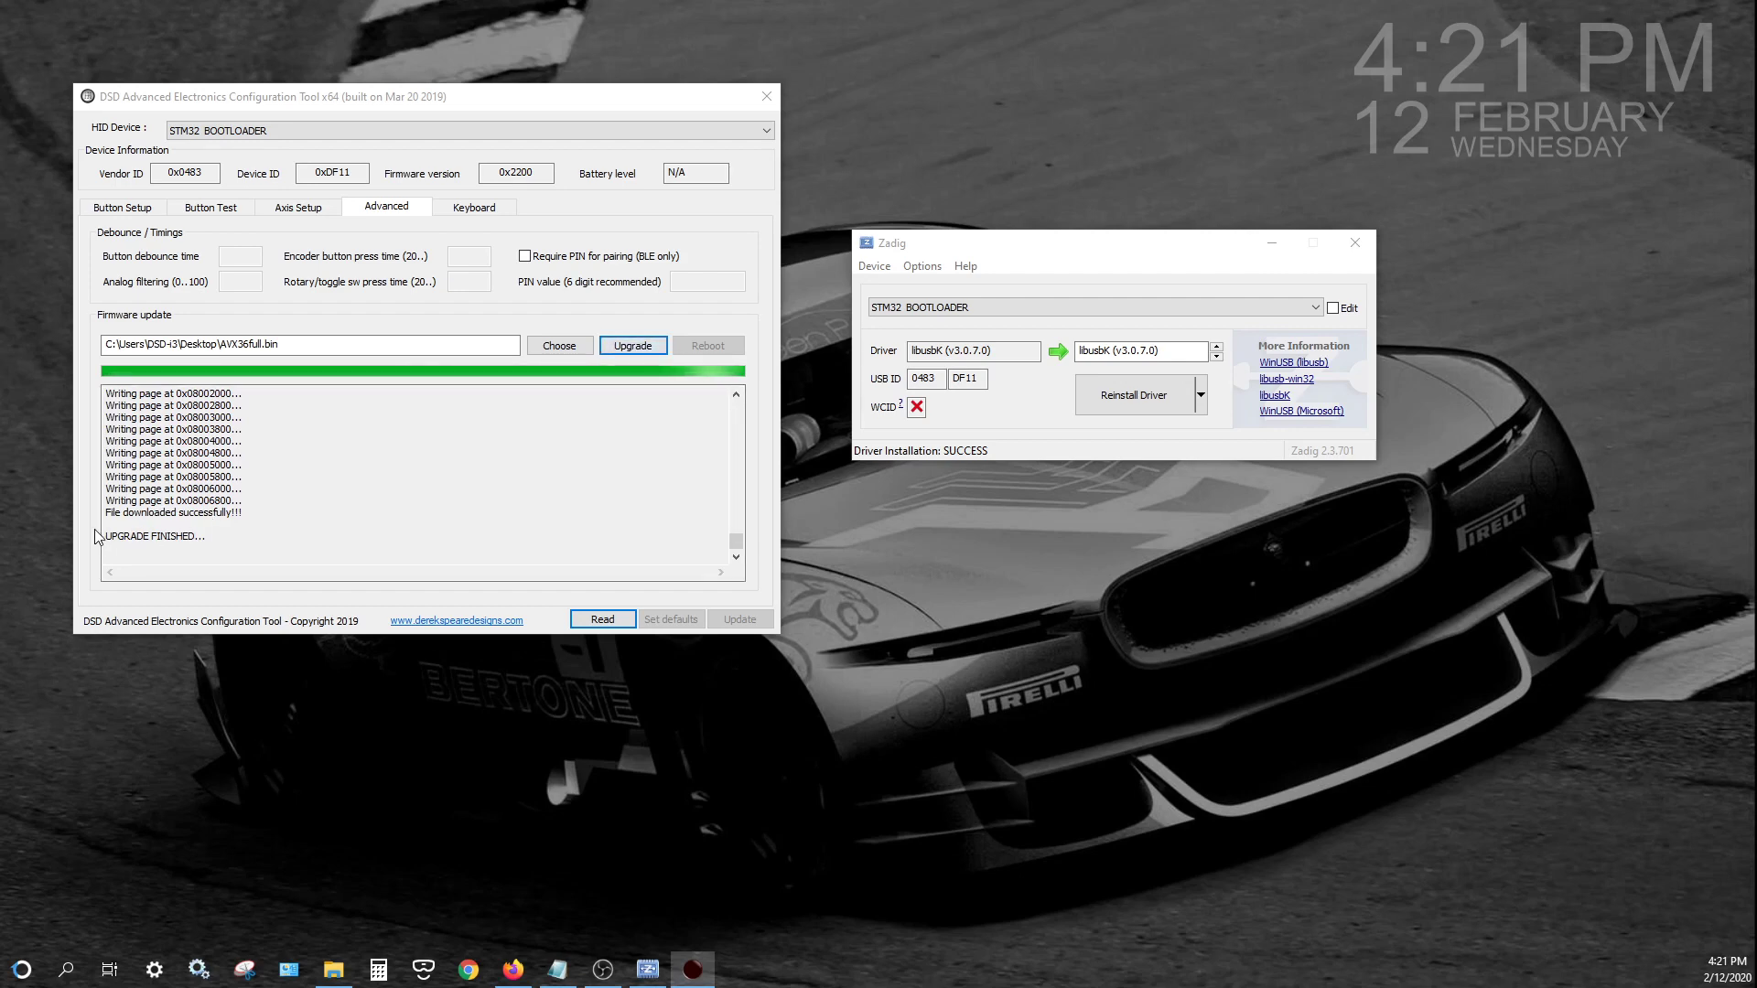
{"action": "left_click_drag", "start_coordinate": [120, 542], "coordinate": [244, 558]}
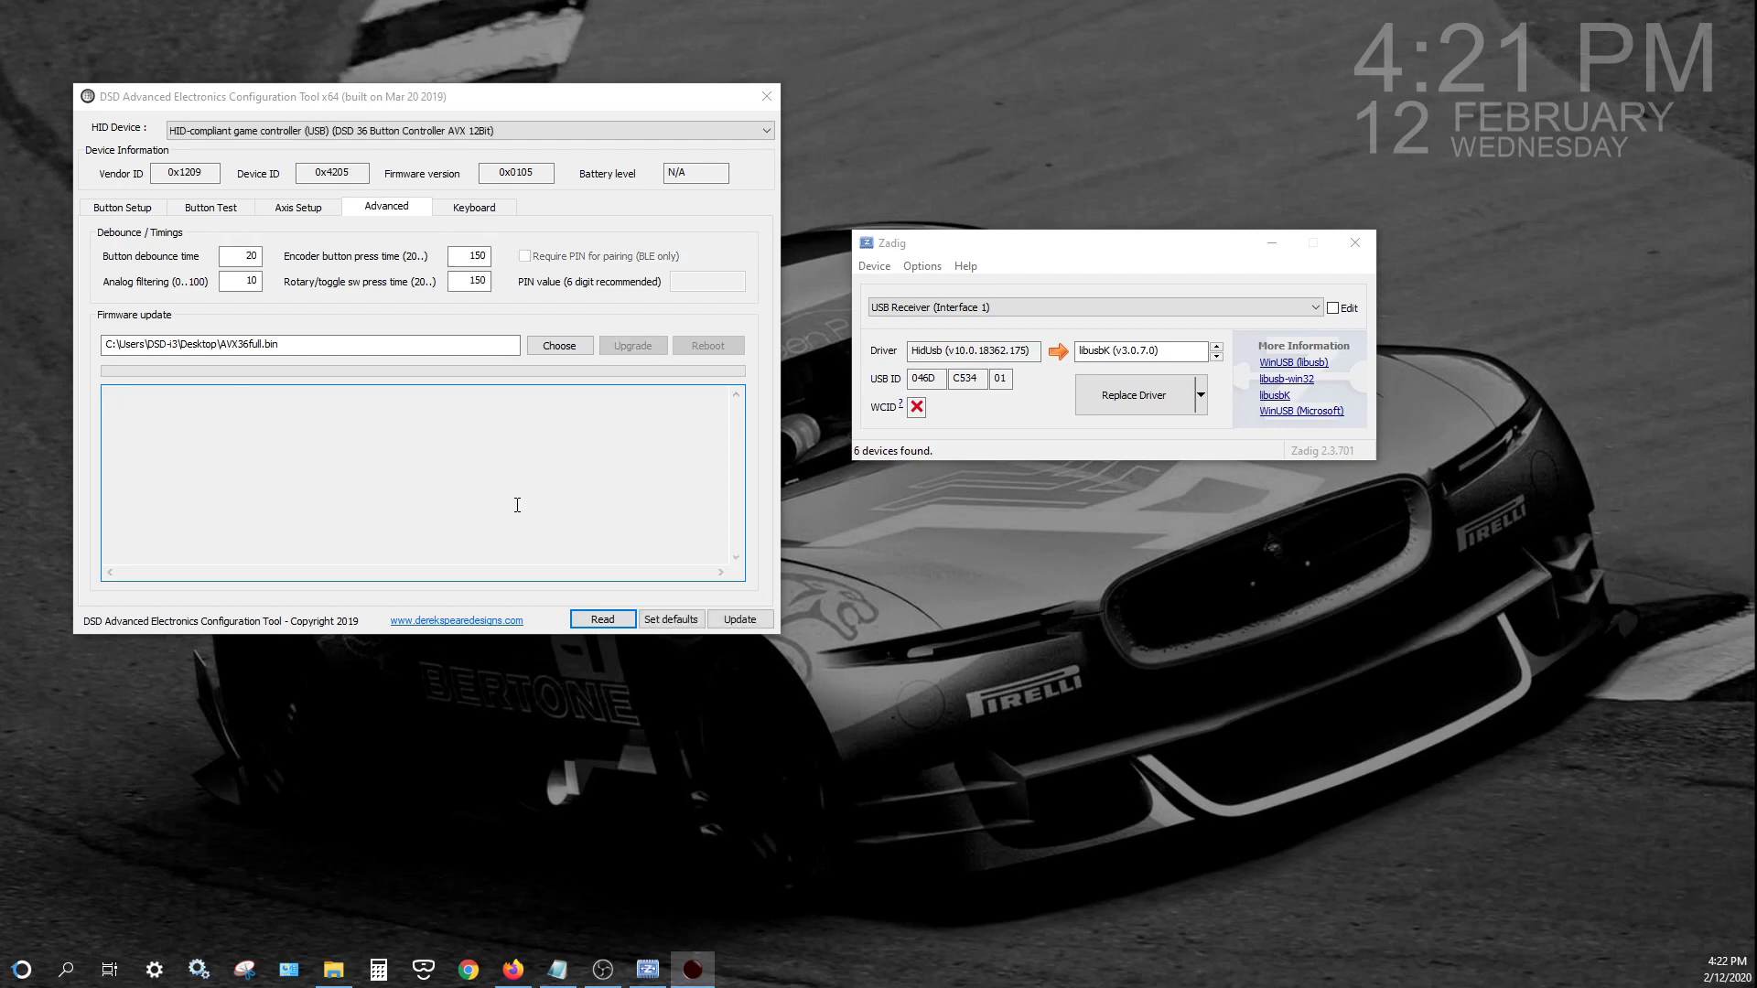
Step: Set the defaults for the DSD 36 Button Controller AVX 12Bit and update the device with them
{"action": "left_click", "coordinate": [303, 132]}
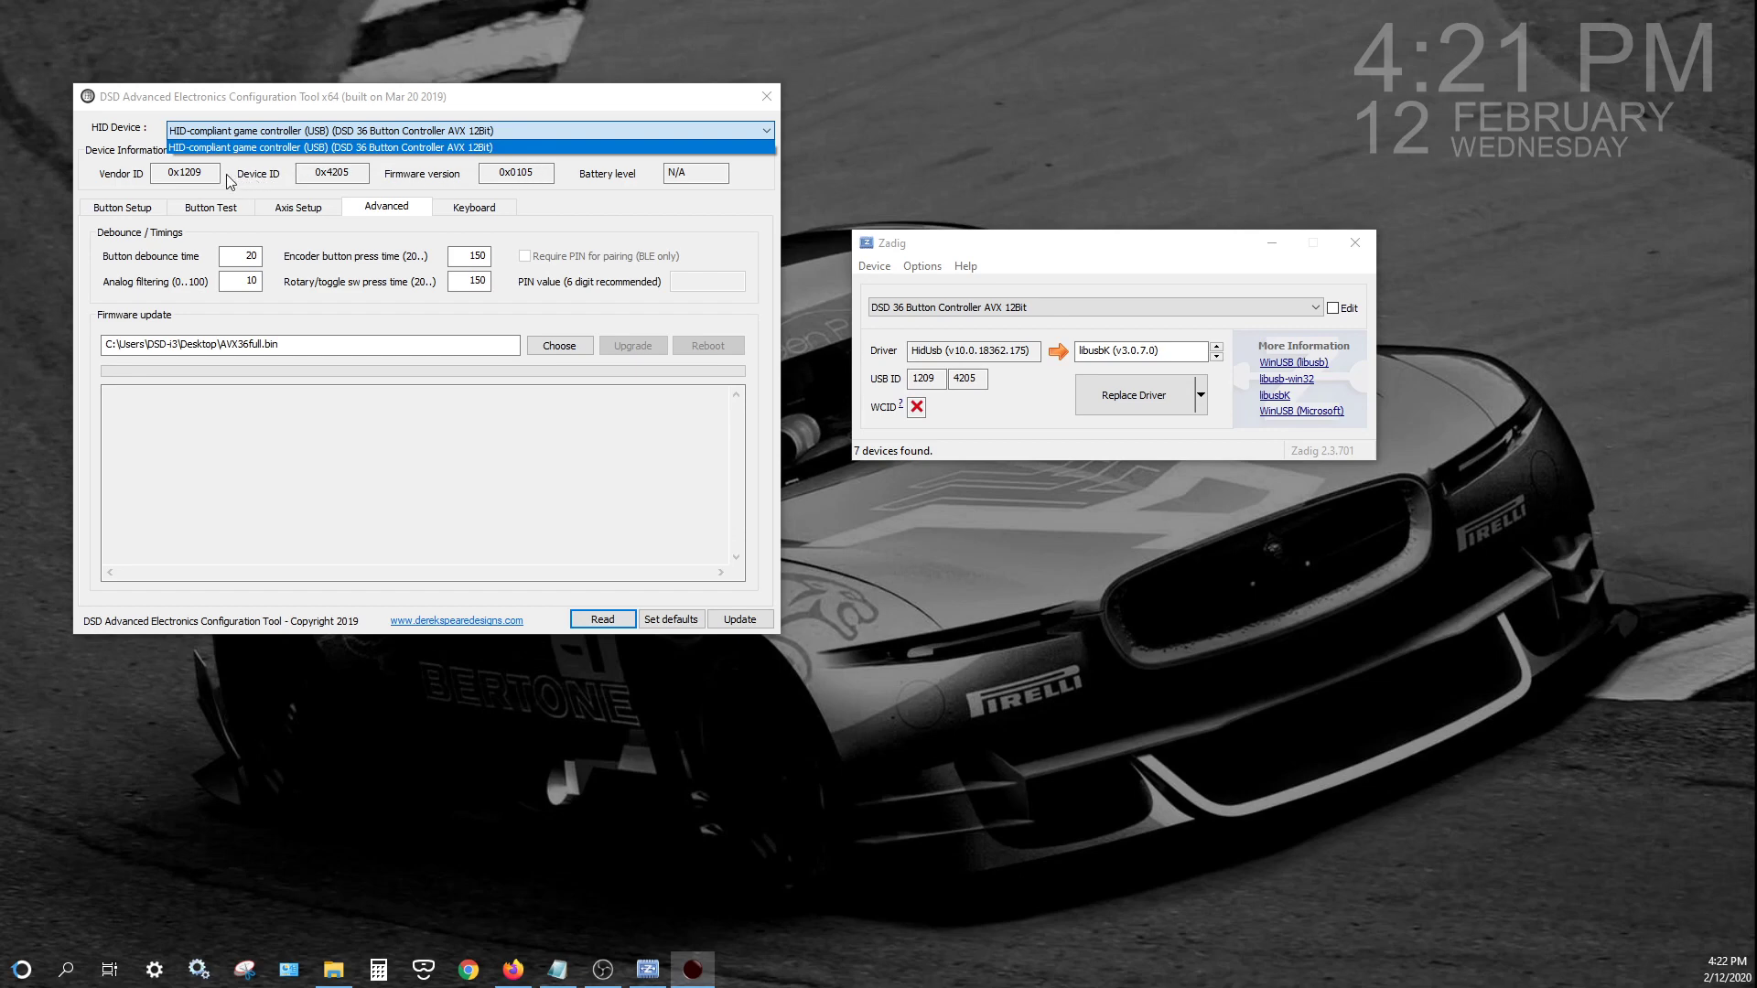
{"action": "left_click", "coordinate": [677, 628]}
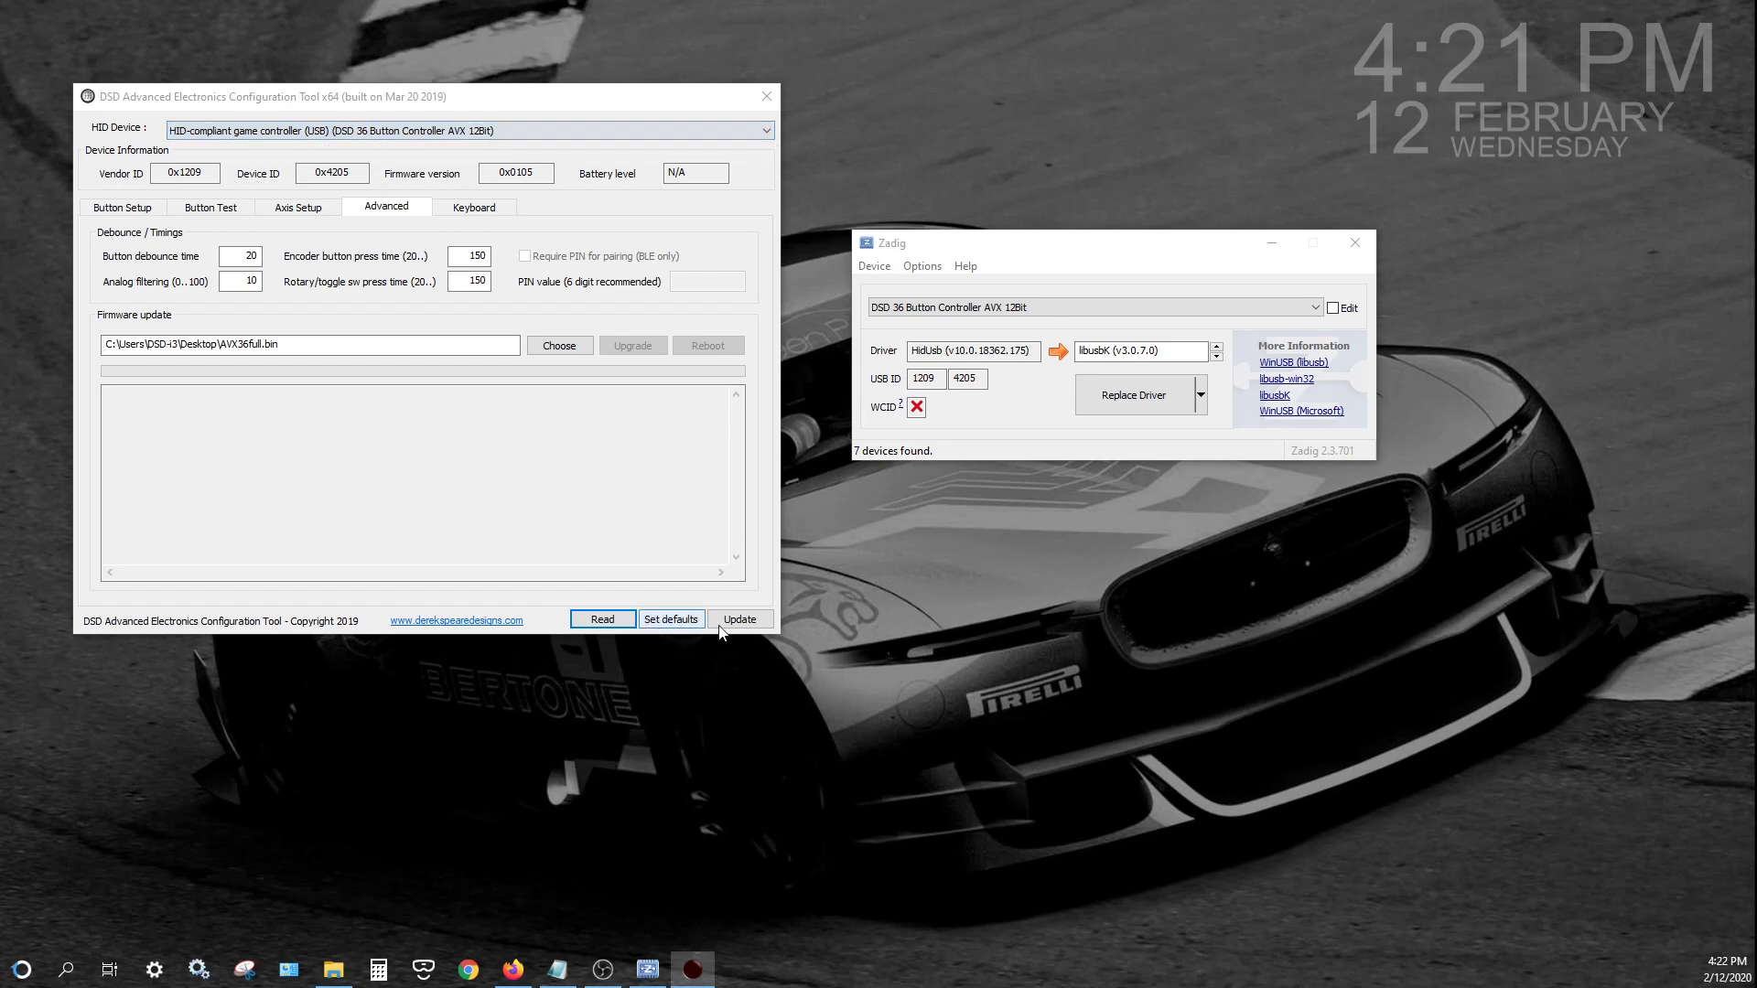
{"action": "left_click", "coordinate": [746, 622]}
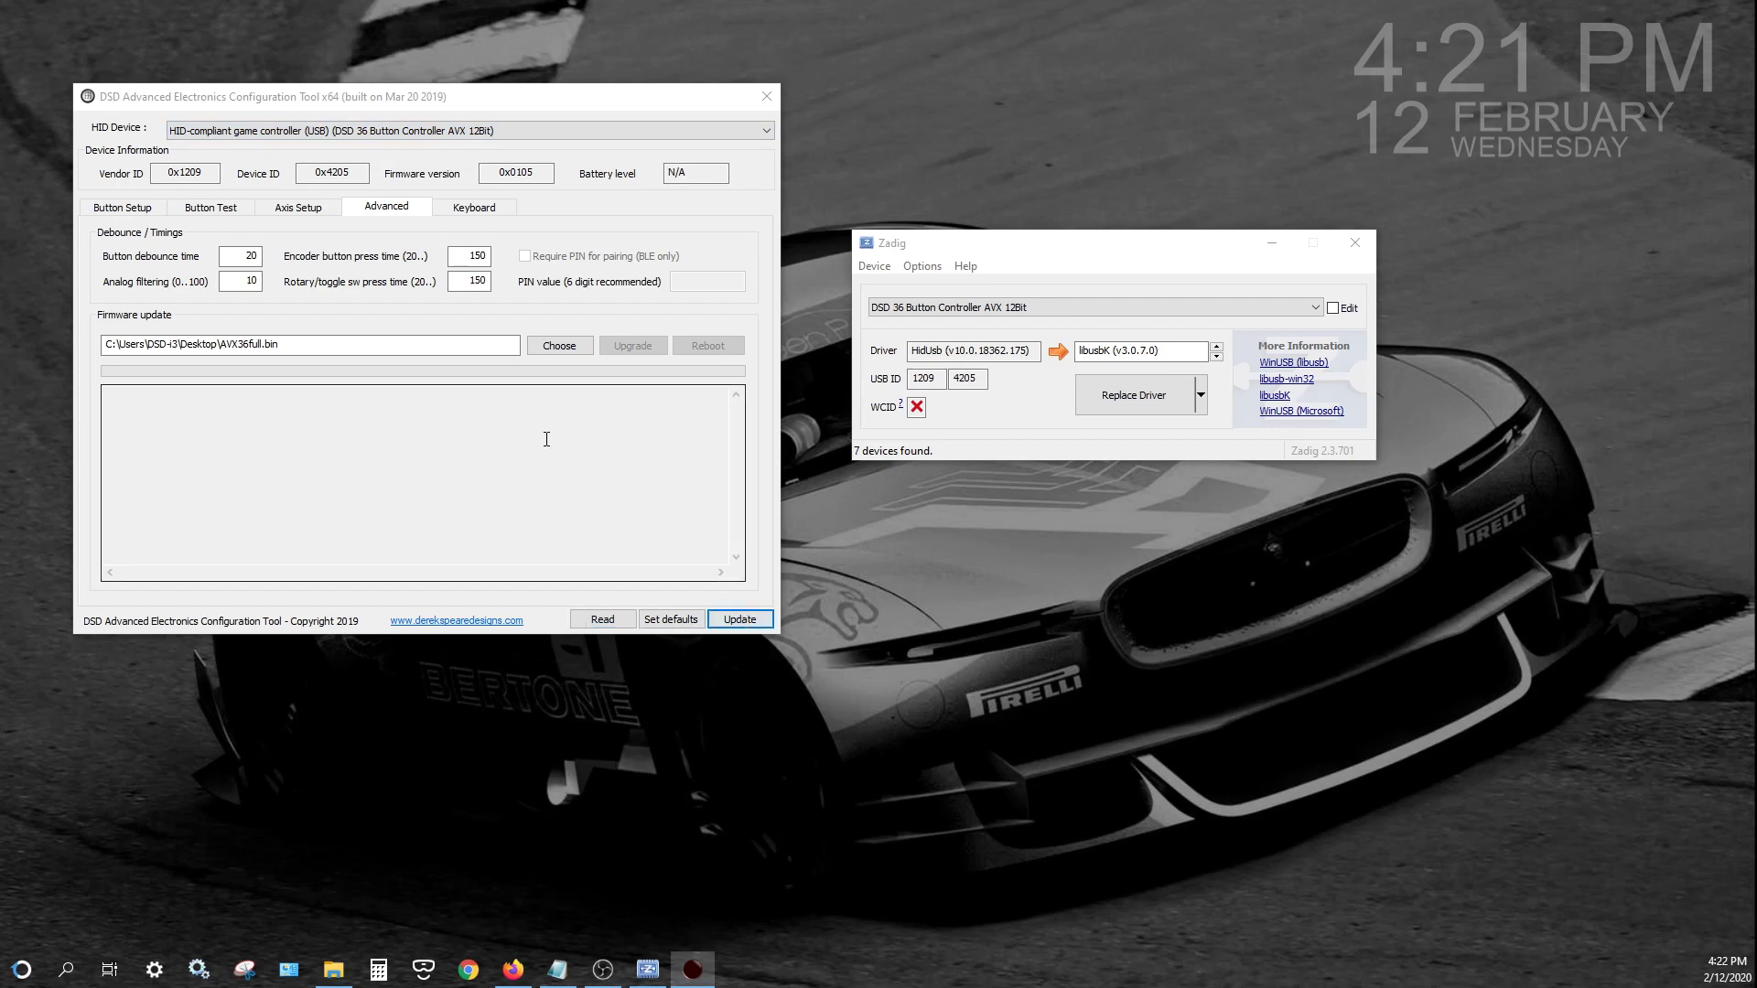